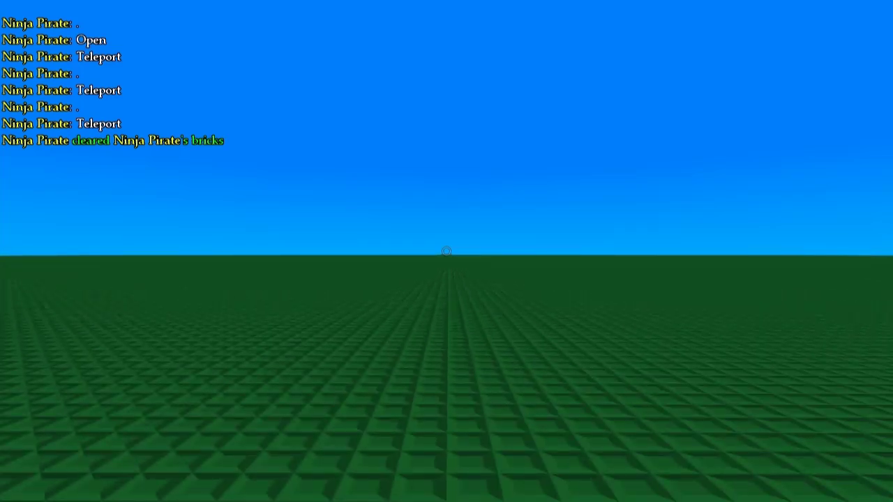
Step: Walk around the existing black bot and examine it, its spawn brick and the small bricks around it
key("s")
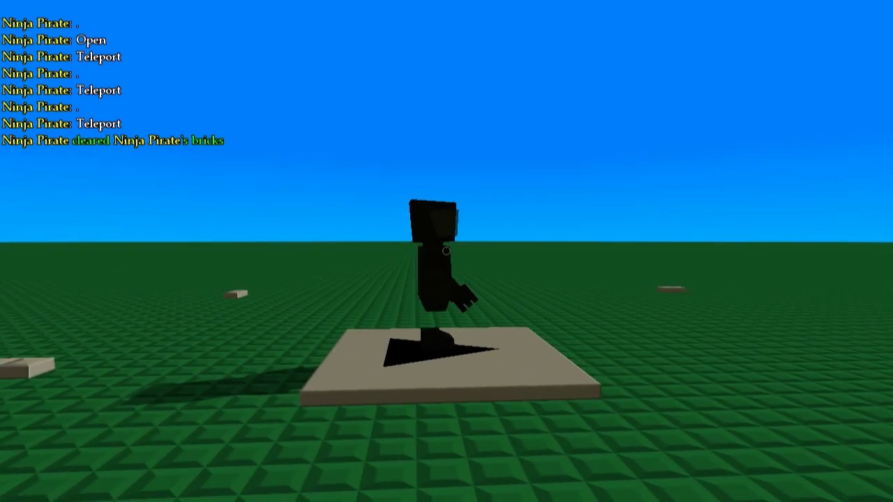
key("d")
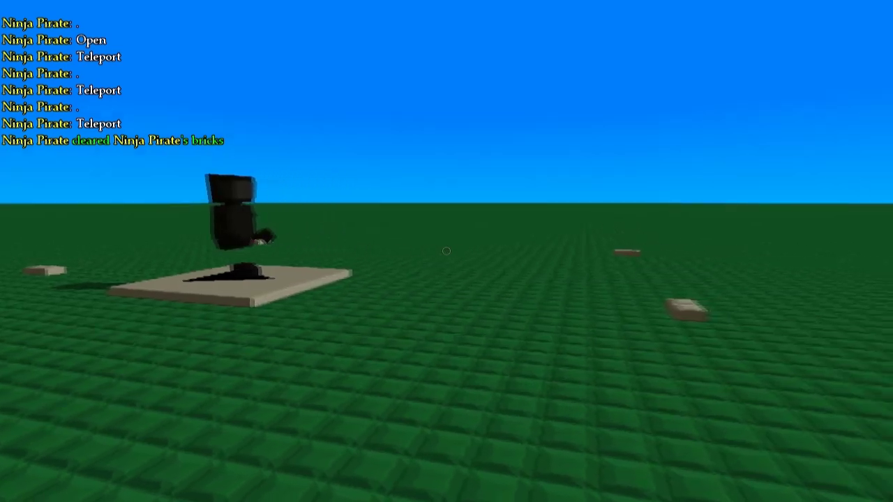
key("w")
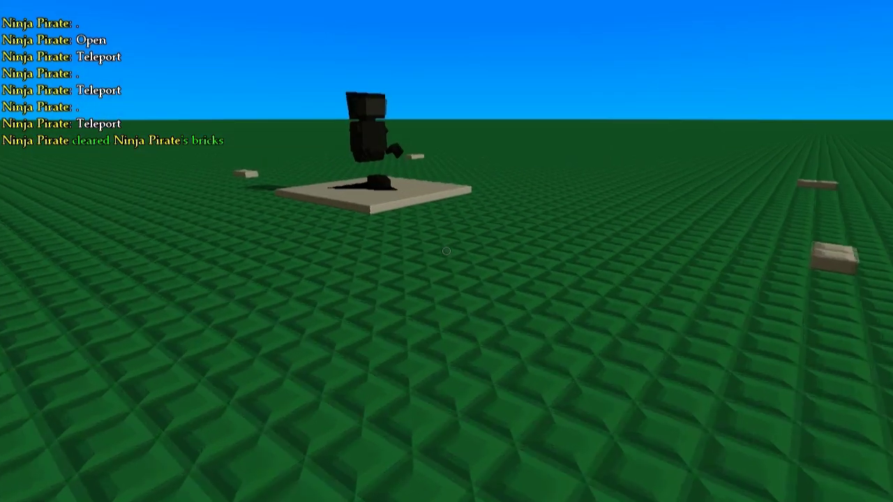
key("w")
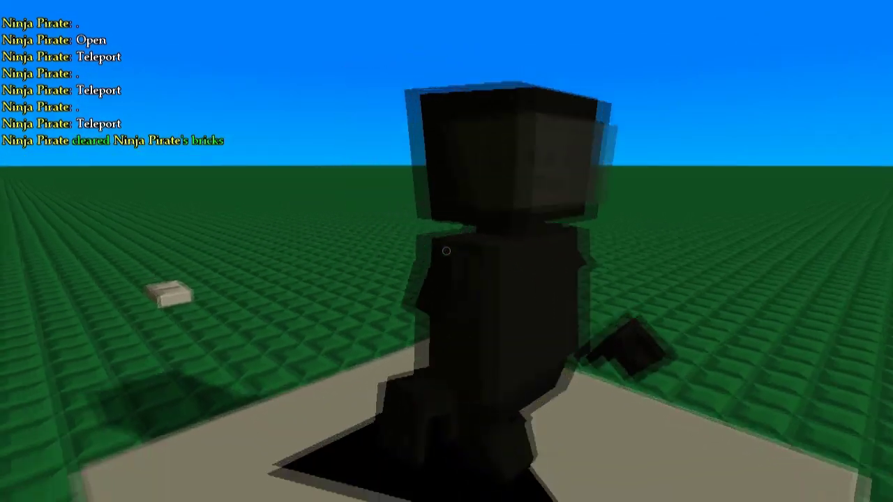
key("s")
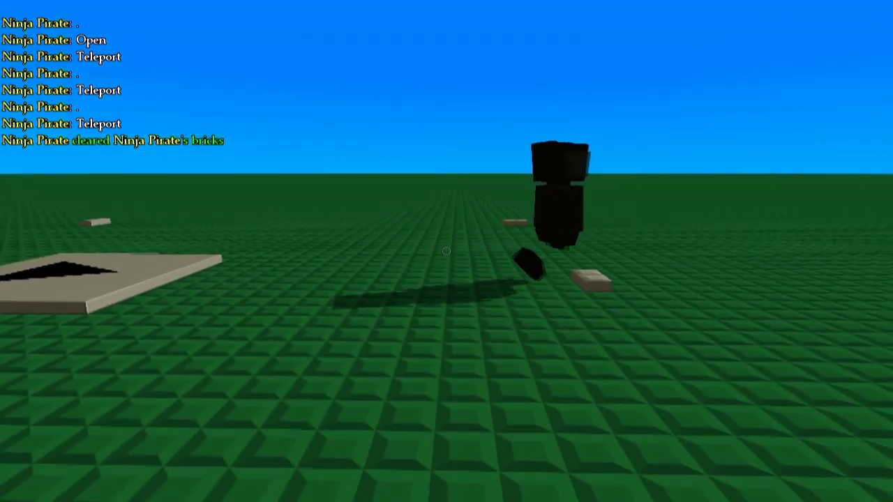
key("a")
key("a")
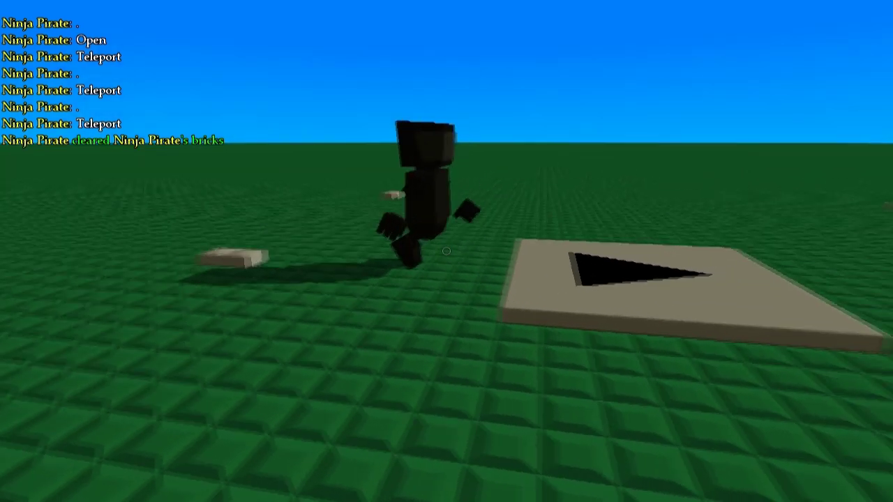
key("s")
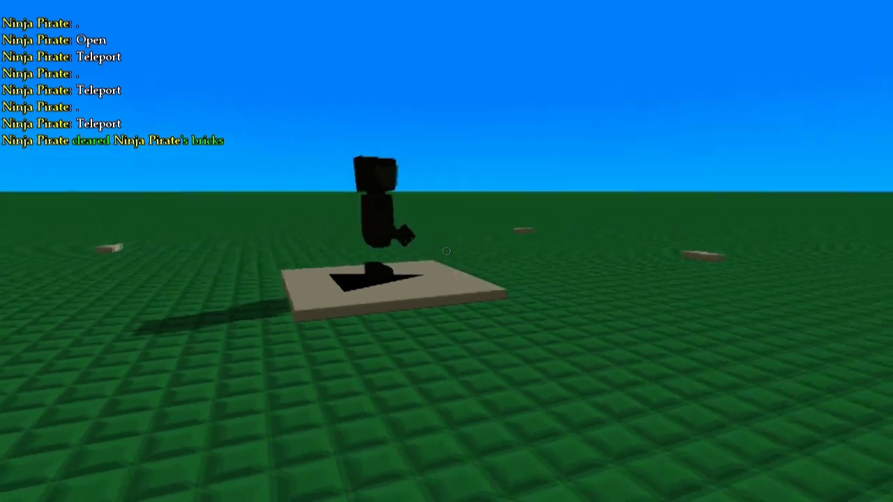
key("a")
key("w")
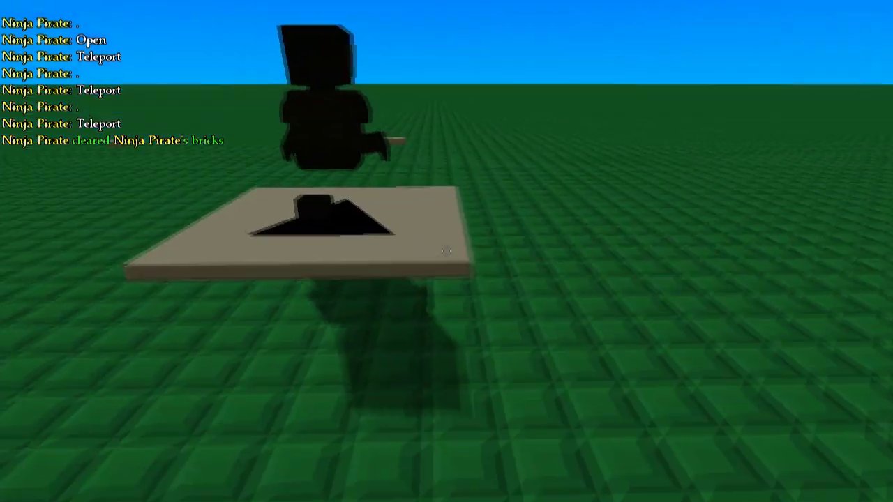
key("d")
key("w")
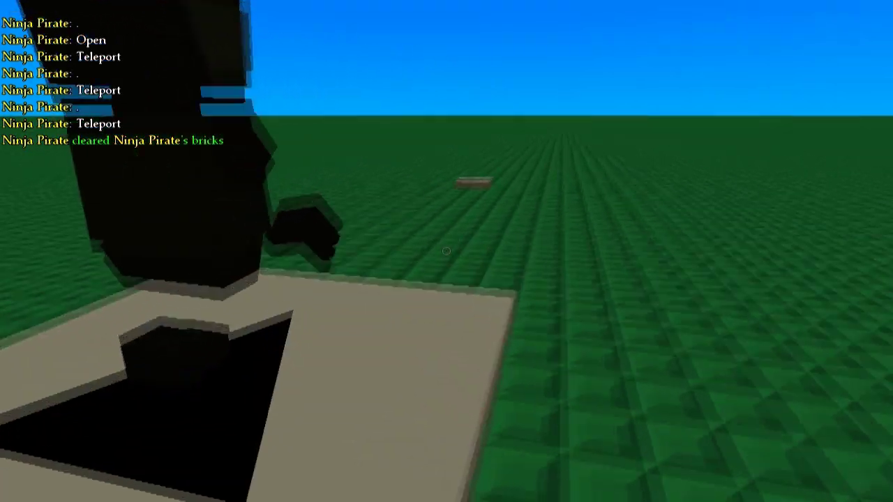
key("a")
key("s")
key("space")
key("d")
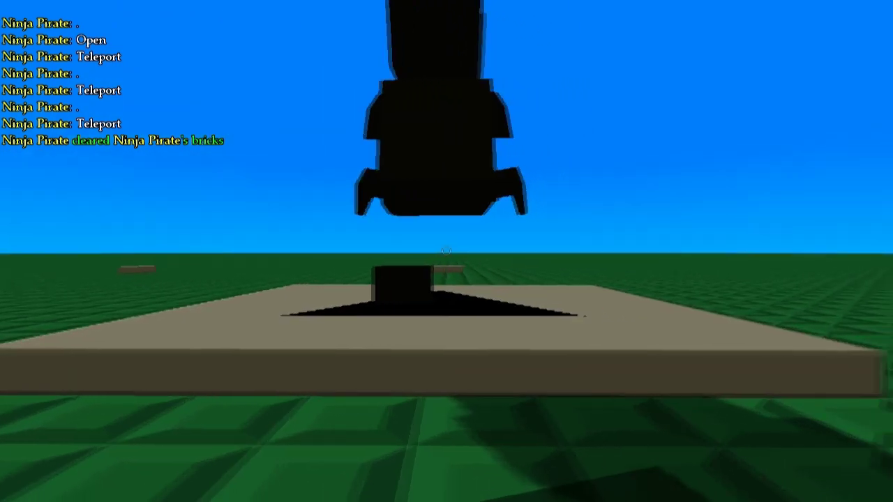
Step: Review the wrench events on the black bot's vehicle spawn brick, including its EditAppearance and SetBotMovement outputs
key("2")
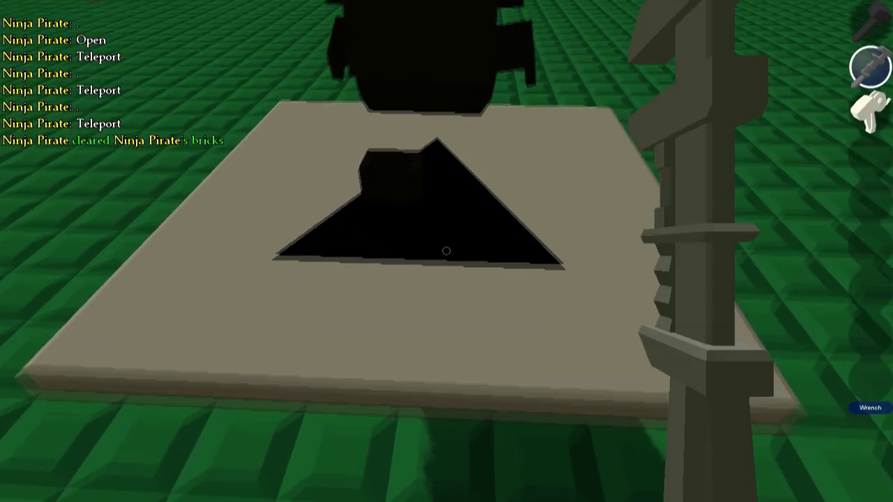
left_click(446, 249)
left_click(442, 333)
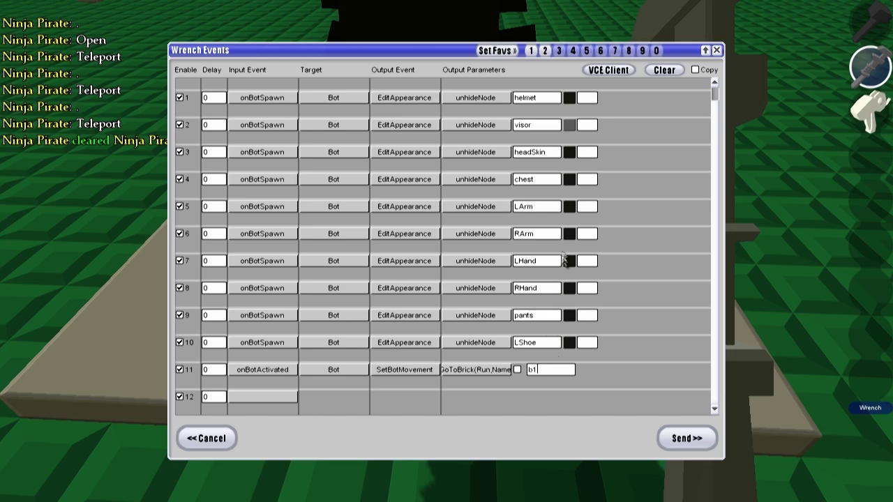
scroll(566, 247, "up", 1)
scroll(578, 249, "down", 1)
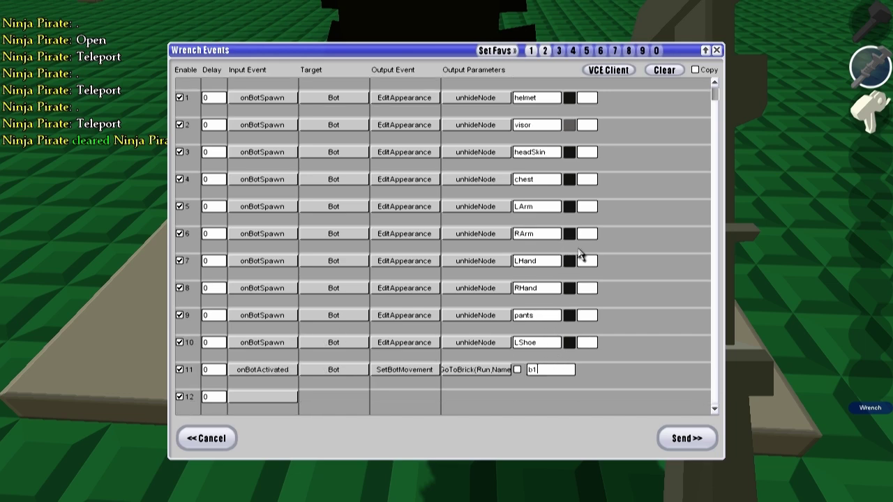
left_click(687, 438)
Step: Choose the Vehicle Spawn brick from the interactive special bricks as the brick to build with
key("1")
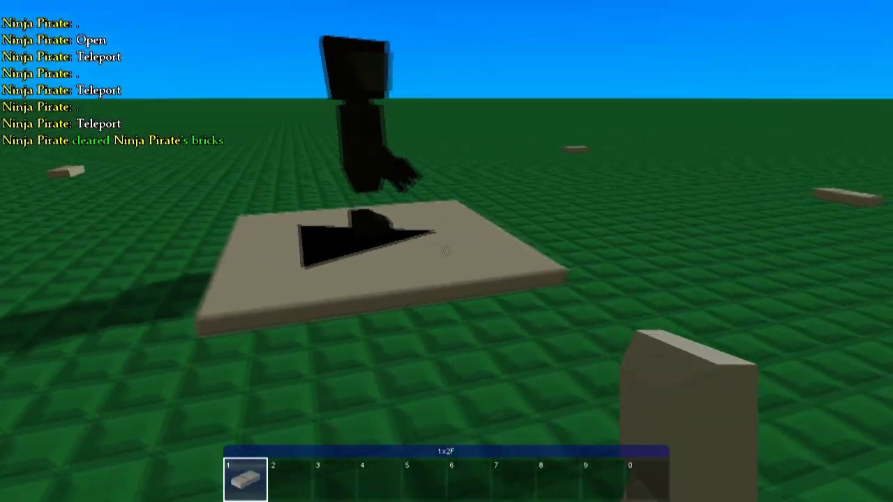
key("b")
left_click(419, 126)
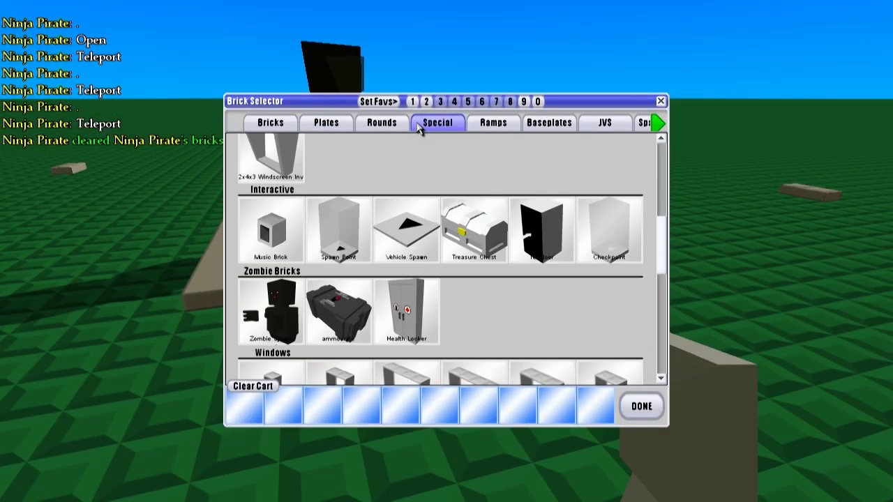
scroll(440, 259, "down", 2)
scroll(439, 258, "up", 2)
left_click(406, 230)
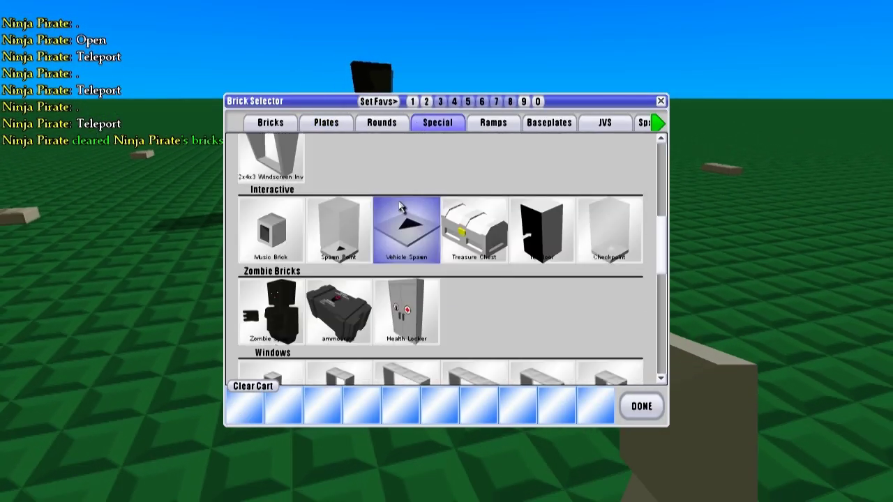
left_click(641, 406)
Step: Clear all existing bricks with a chat command and plant a new Vehicle Spawn brick on the ground
key("t")
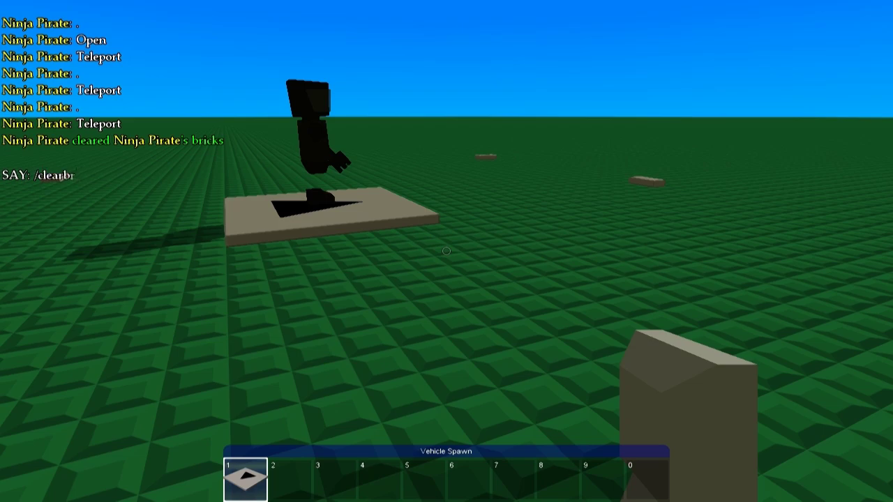
key("Return")
left_click(447, 251)
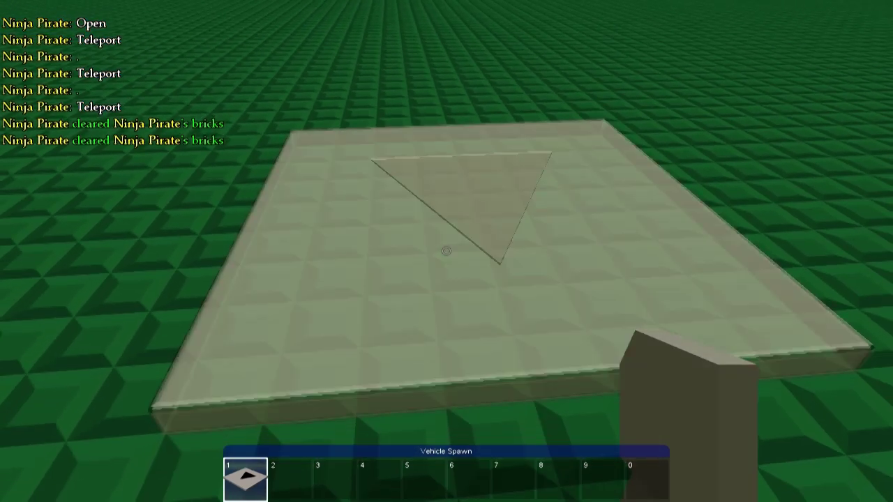
key("Return")
key("q")
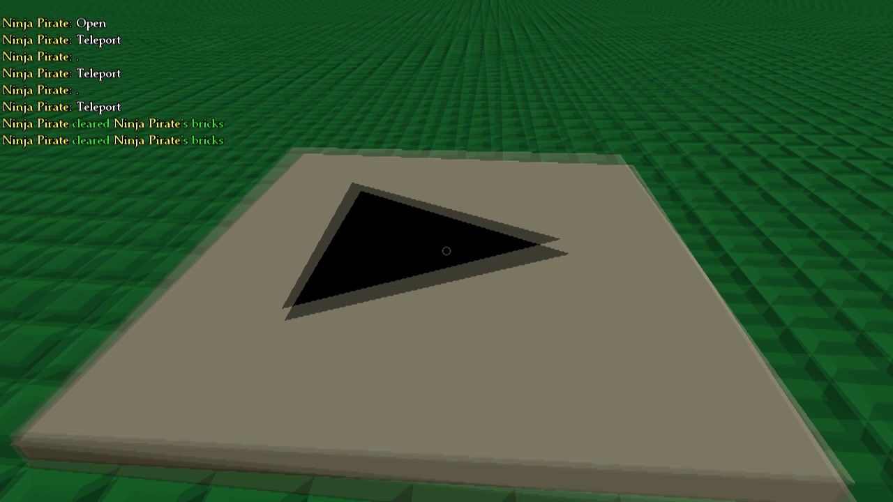
Step: Set the new spawn brick's vehicle to Standard Bot and send the setting
left_click(446, 252)
left_click(454, 204)
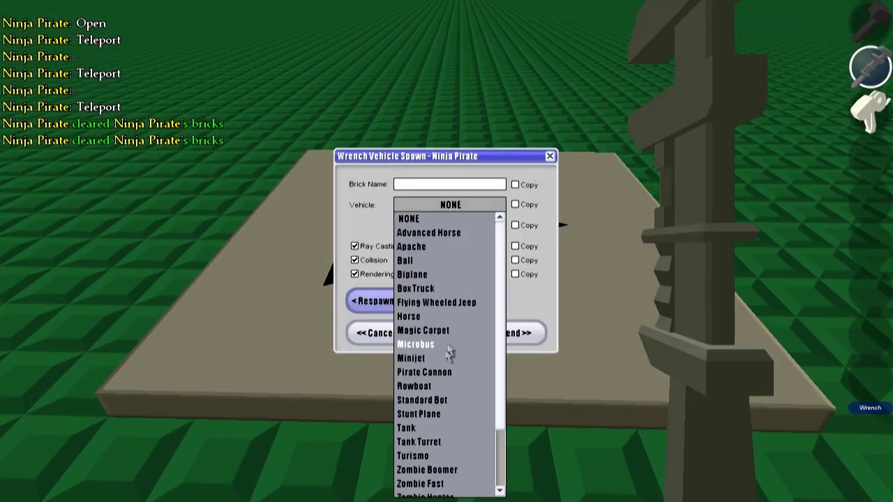
left_click(447, 401)
left_click(518, 333)
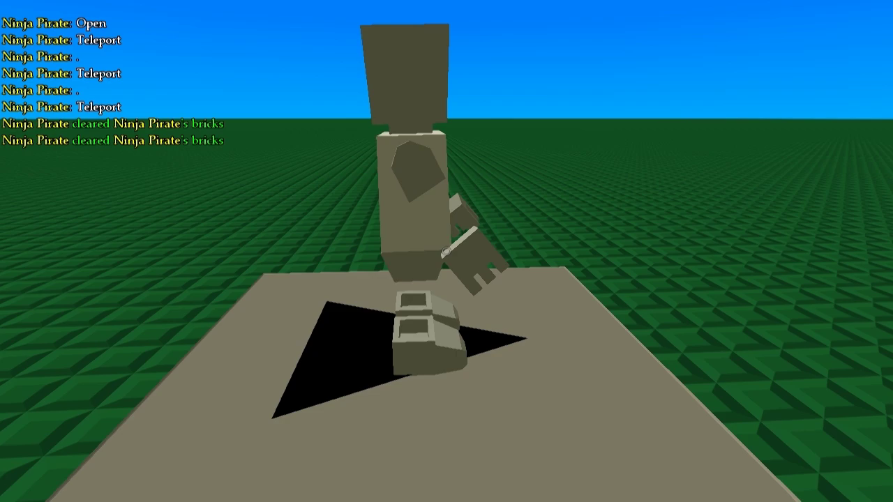
Step: Examine the spawned Standard Bot from the front, sides and back
key("d")
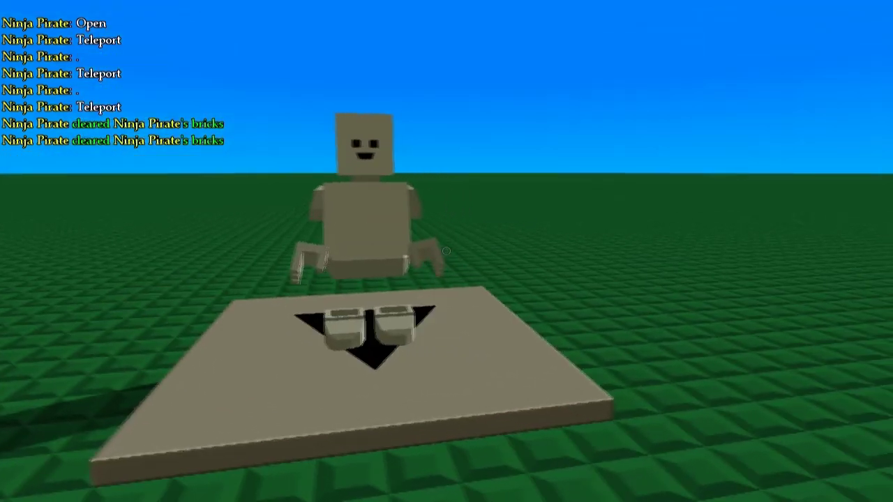
key("a")
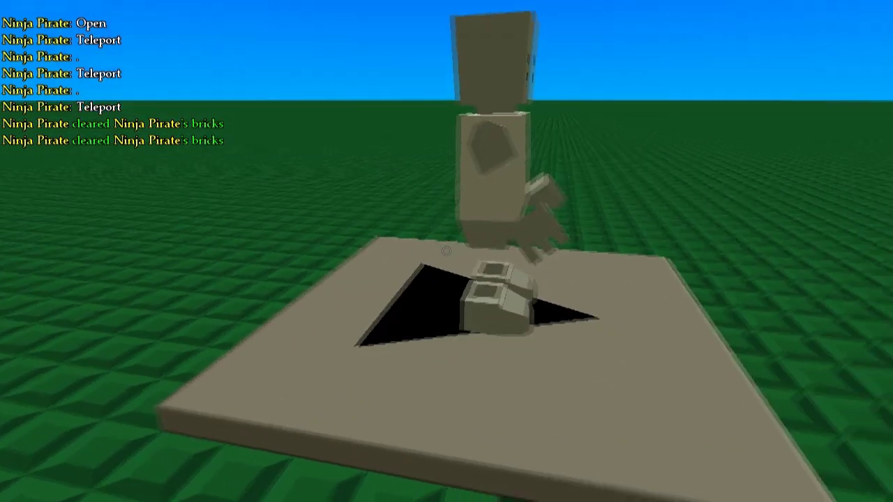
key("d")
key("s")
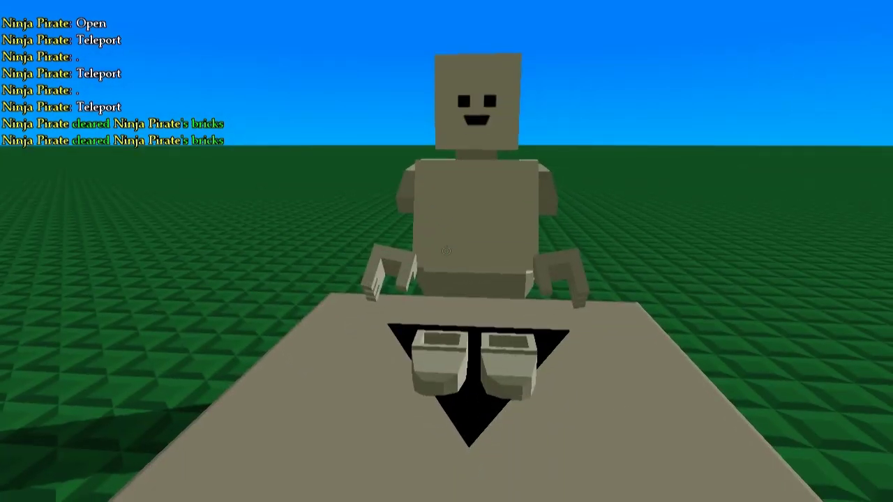
key("a")
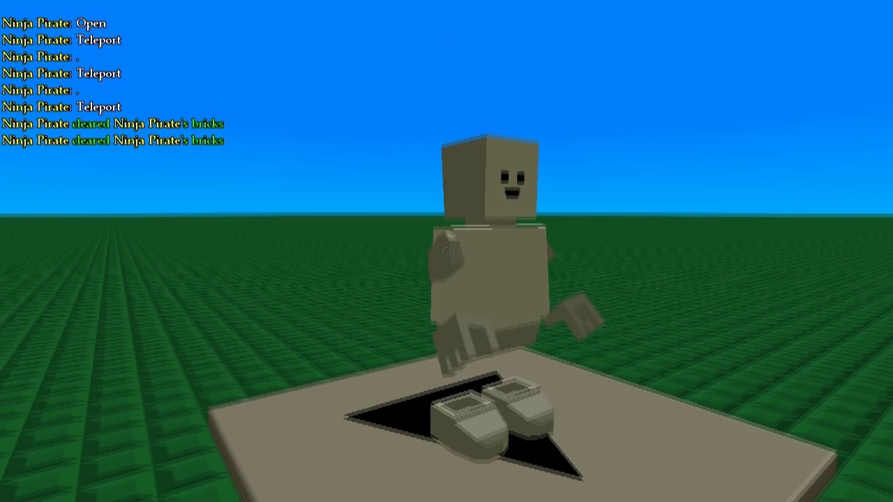
key("a")
key("w")
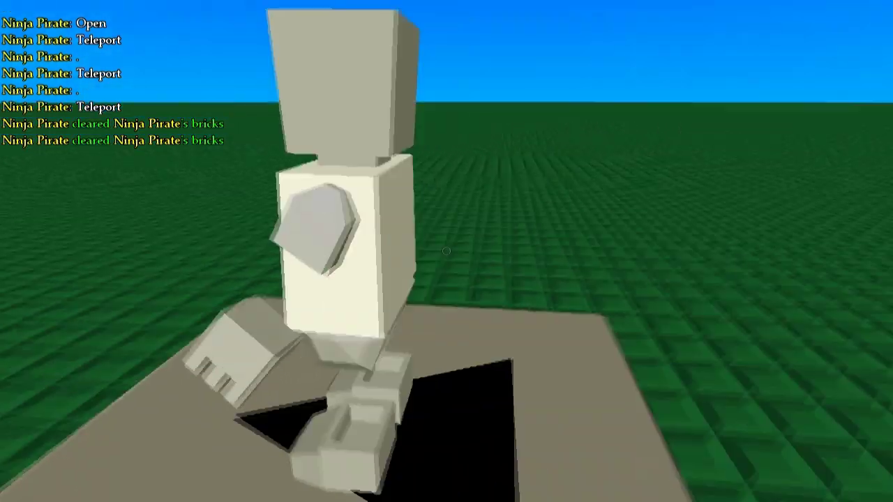
Step: Respawn the Standard Bot from its spawn brick's wrench settings with Re-Color Vehicle off
key("s")
key("2")
left_click(446, 251)
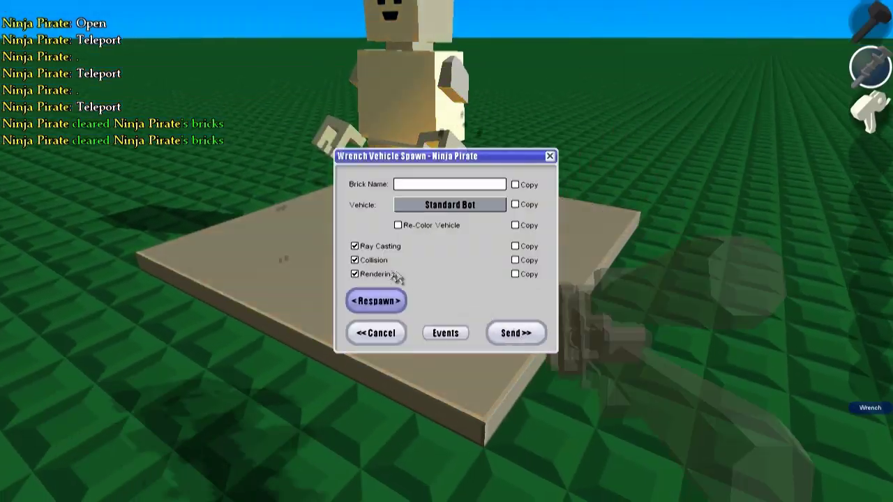
left_click(375, 302)
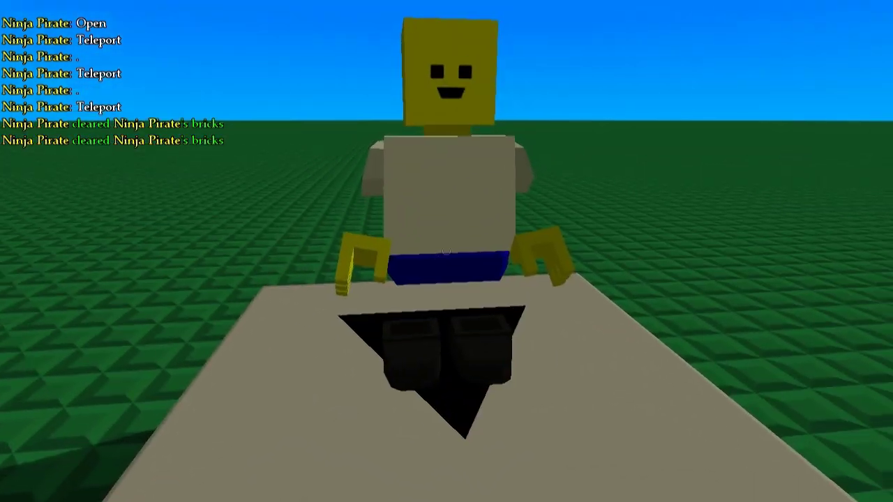
Step: Load saved appearance favorite 3 for the player avatar and check it in third-person view
key("ctrl+o")
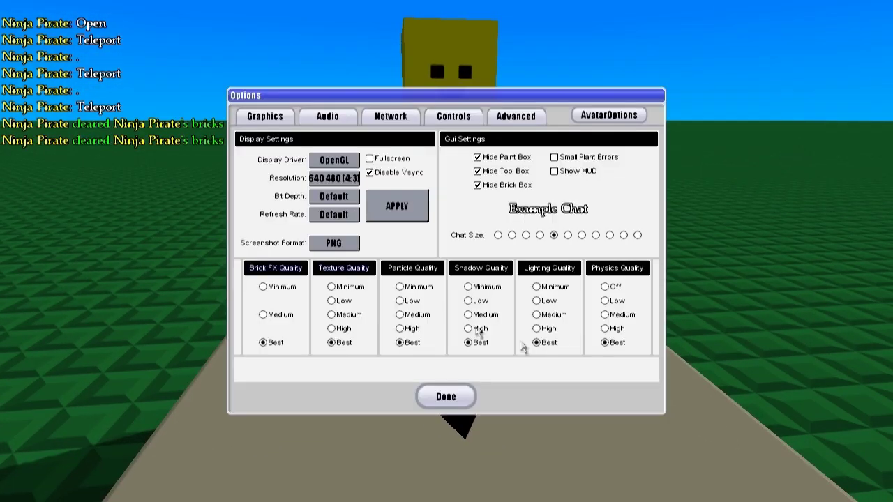
left_click(614, 116)
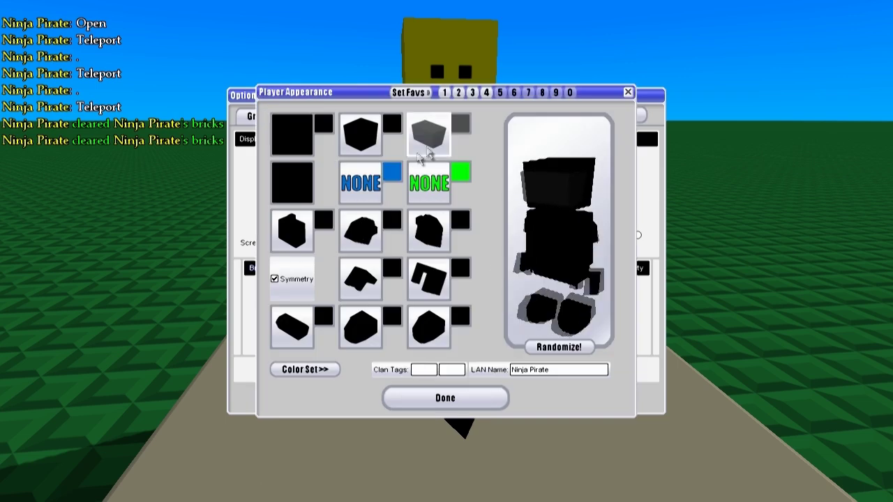
left_click(486, 93)
left_click(472, 92)
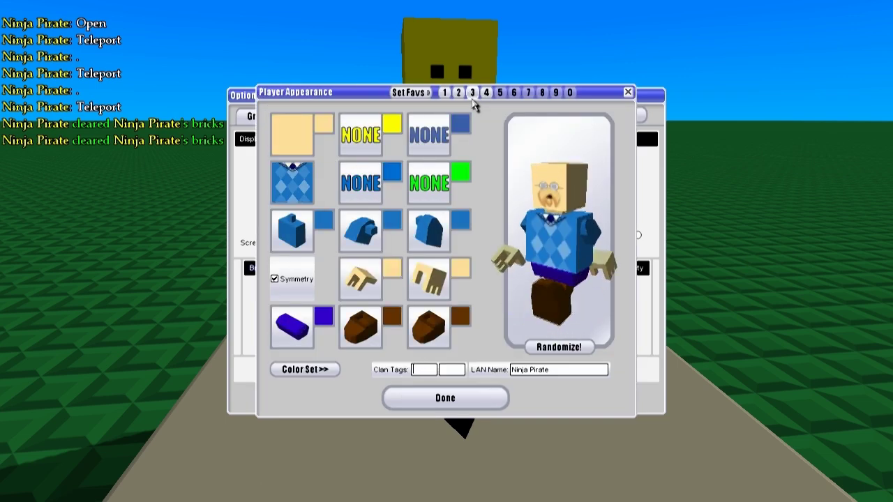
left_click(486, 405)
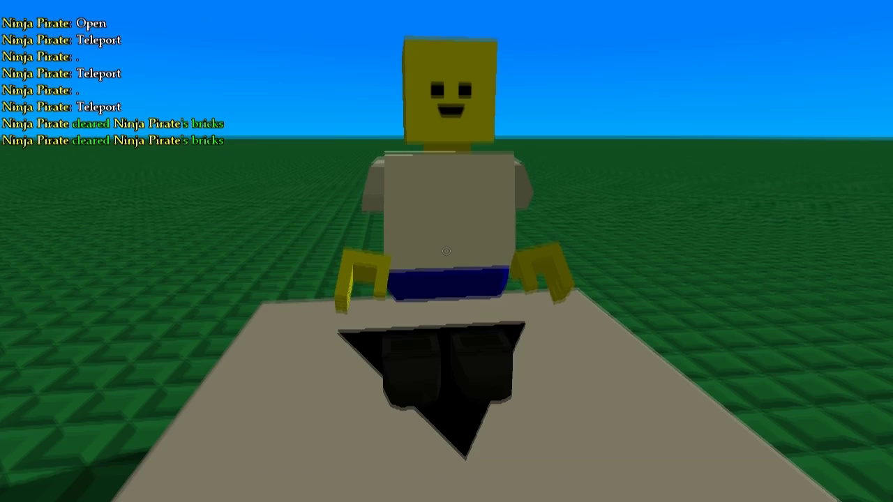
key("w")
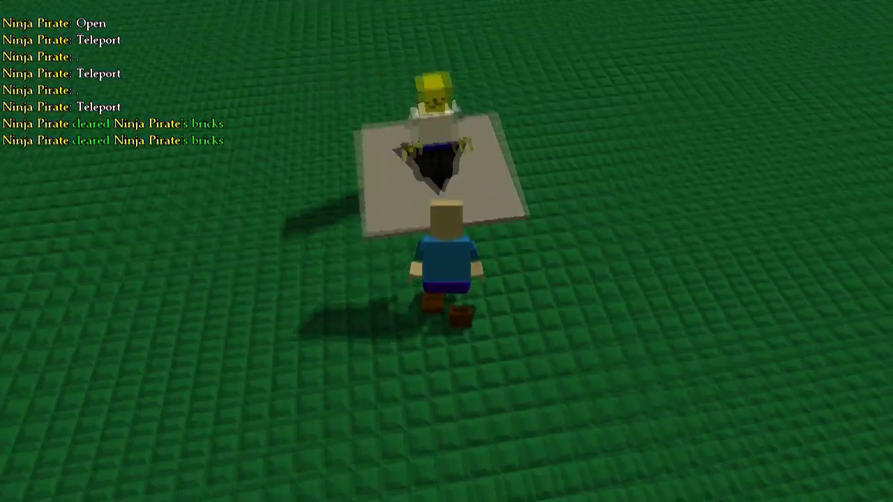
key("Tab")
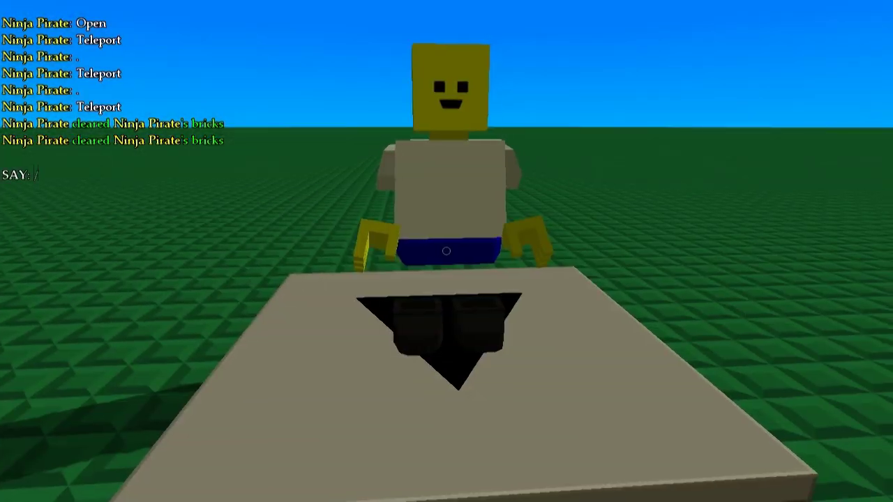
Step: Run the chat command for the bot's appearance, and respawn the Standard Bot from its spawn brick's wrench settings
key("Return")
key("2")
left_click(446, 252)
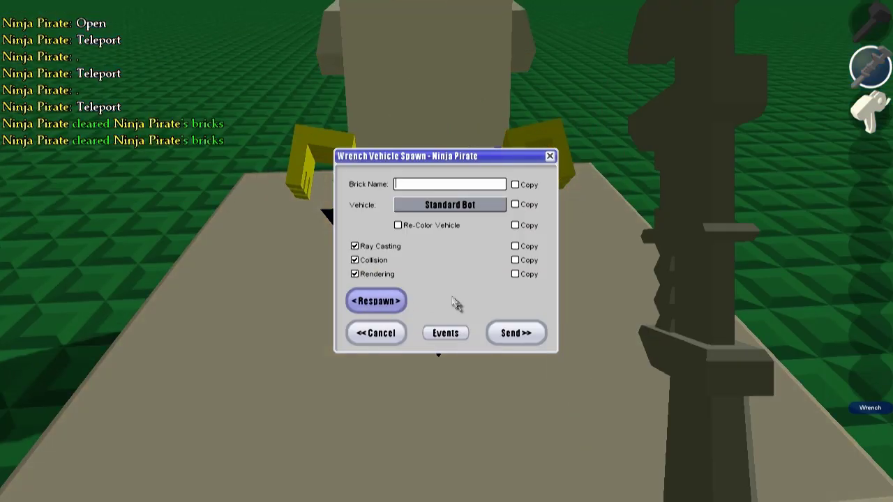
left_click(388, 308)
Step: Examine the respawned Standard Bot's outfit from the front and both sides
key("s")
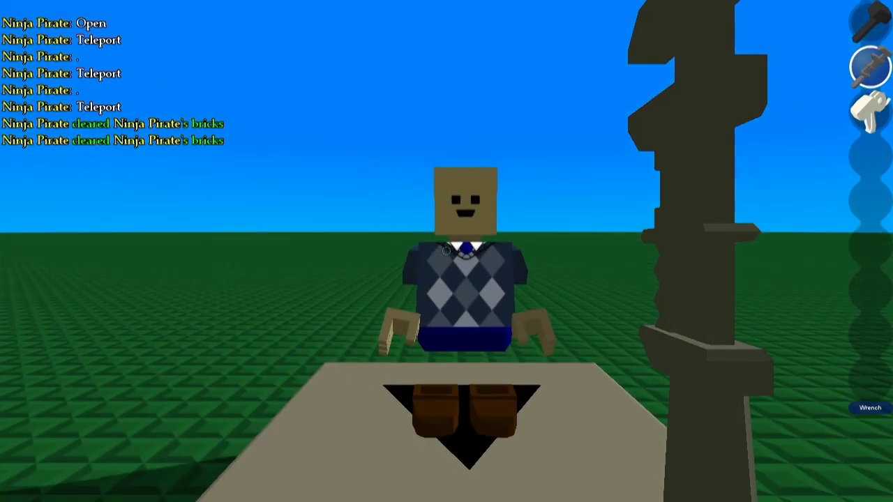
key("q")
key("a")
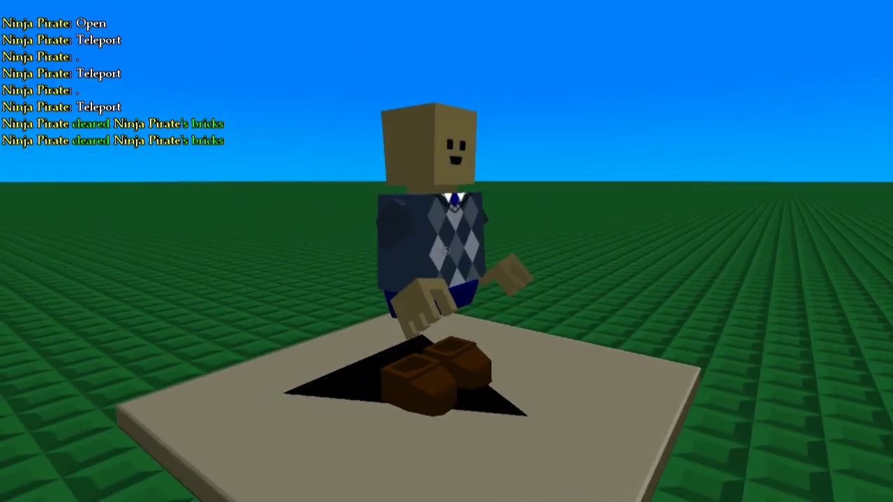
key("w")
key("d")
key("s")
key("s")
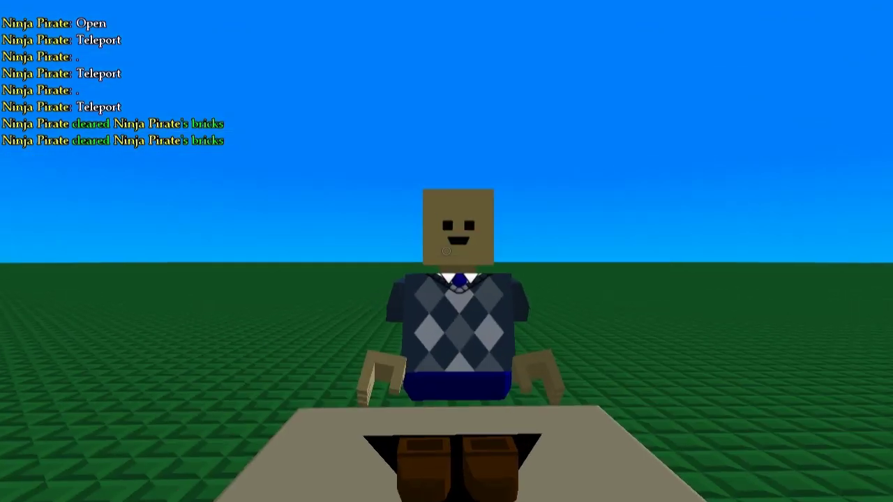
key("w")
key("w")
key("a")
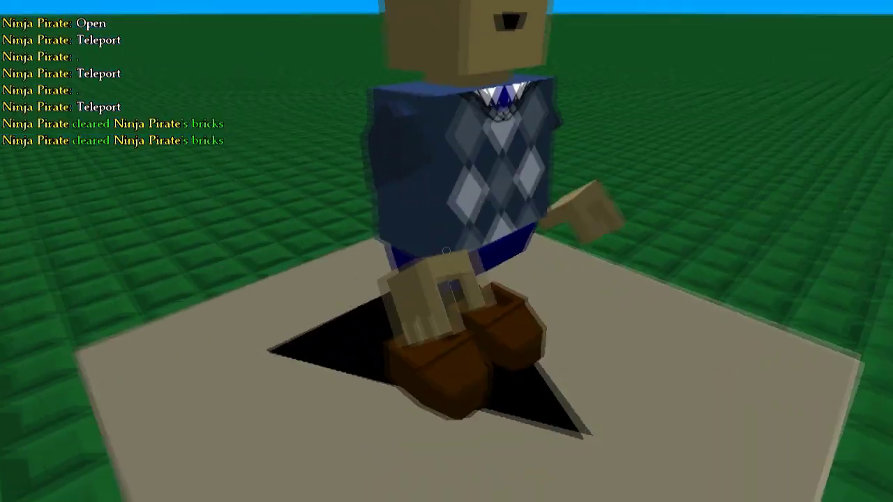
key("d")
key("d")
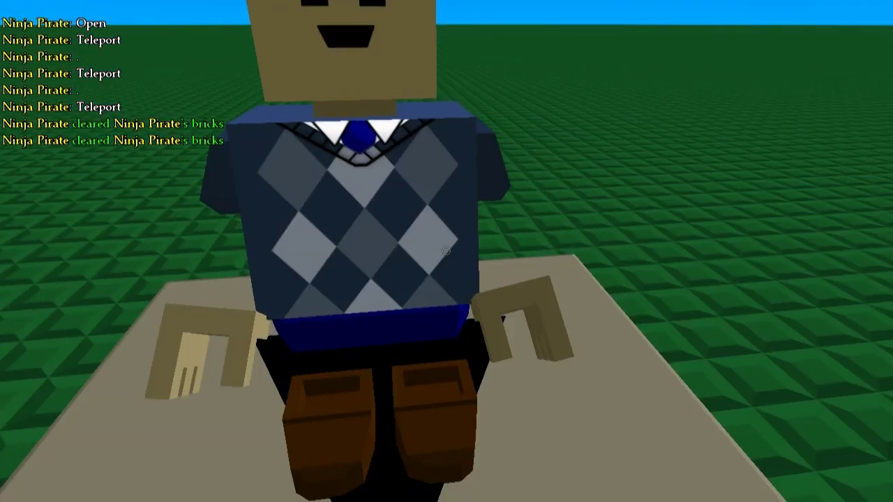
key("s")
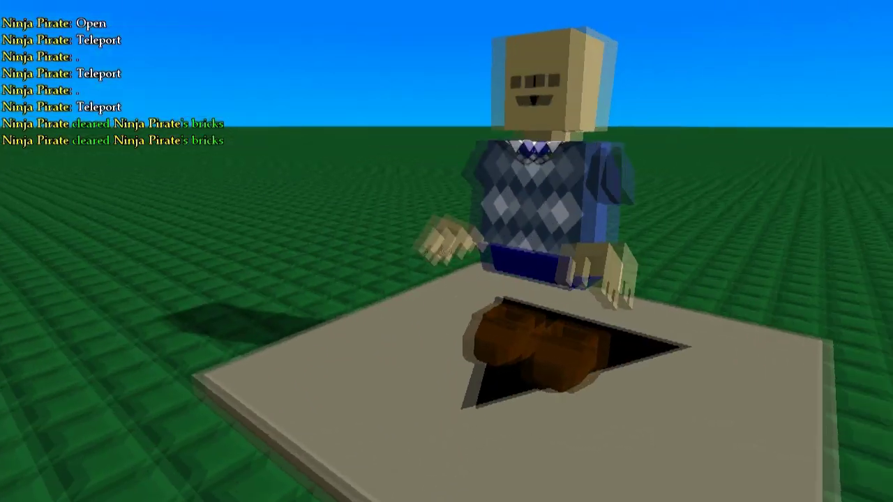
key("w")
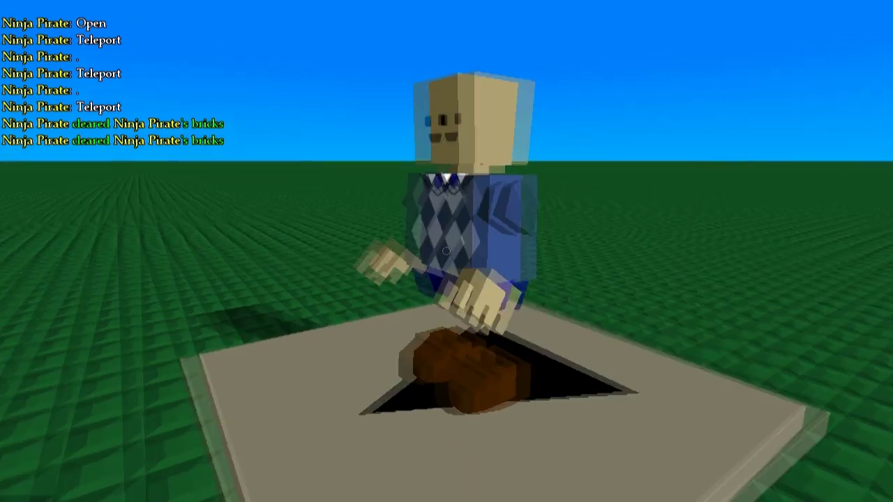
Step: Send the spawn brick's current wrench settings and respawn the Standard Bot to restore its outfit colors
key("q")
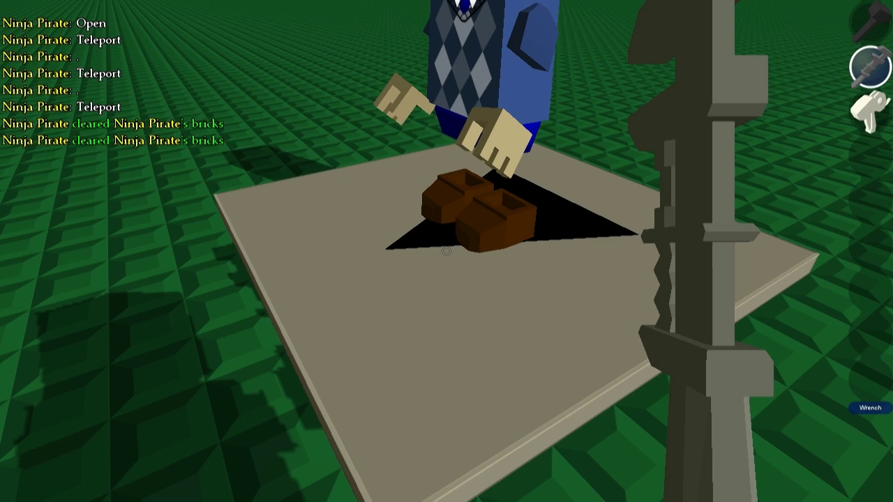
left_click(446, 251)
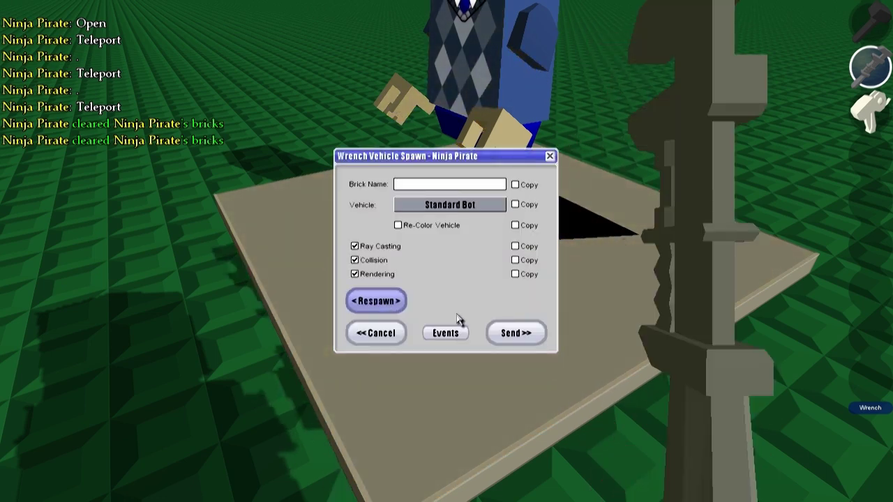
left_click(522, 333)
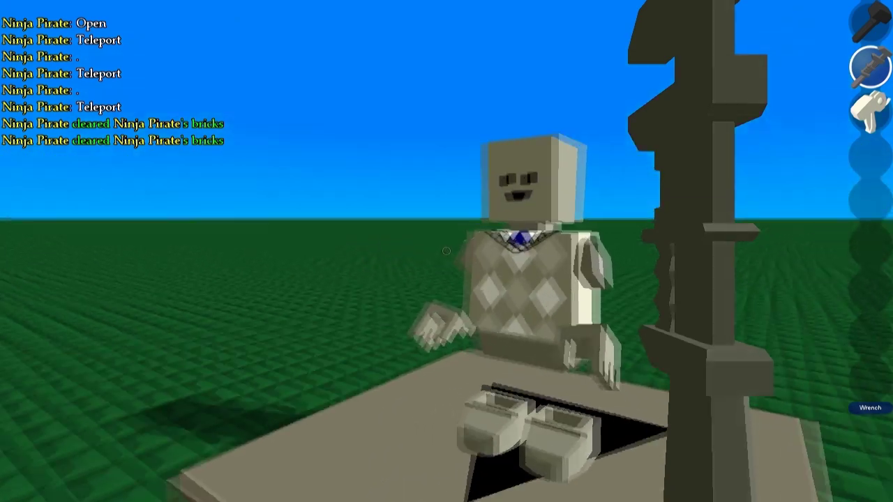
left_click(446, 251)
left_click(374, 301)
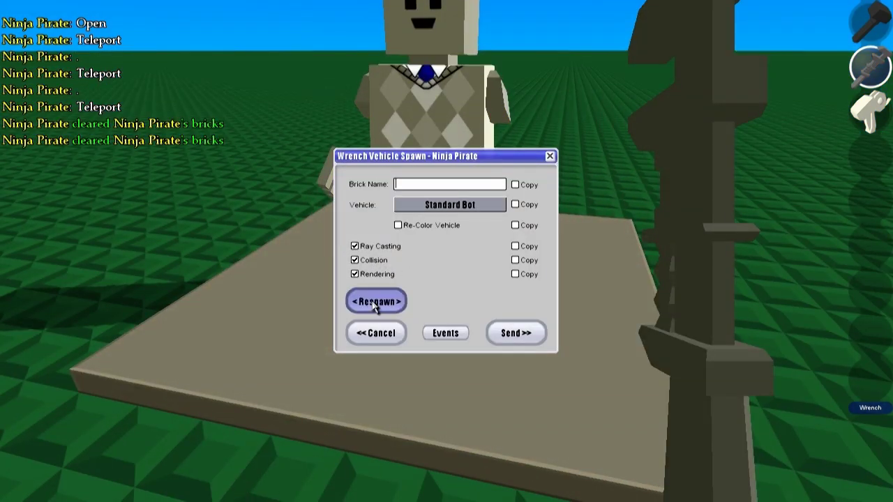
Step: Review the spawn brick's onBotSpawn EditAppearance events and send them without changes
left_click(446, 251)
left_click(449, 333)
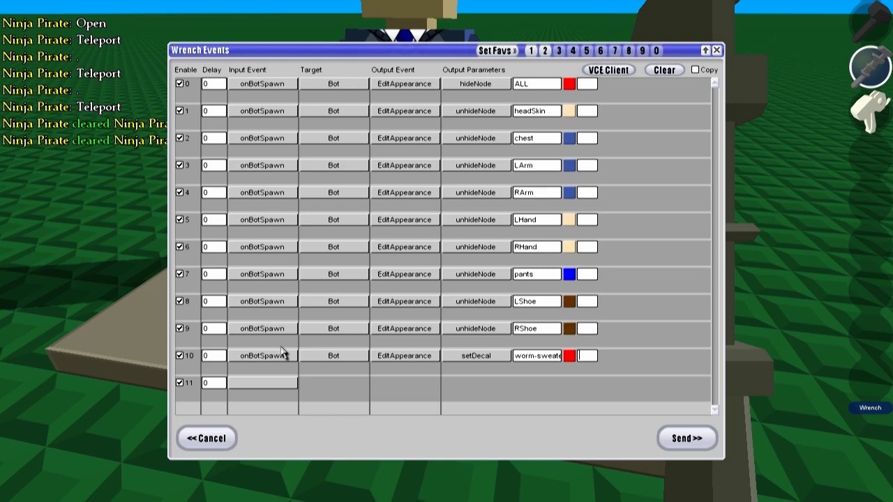
left_click(680, 440)
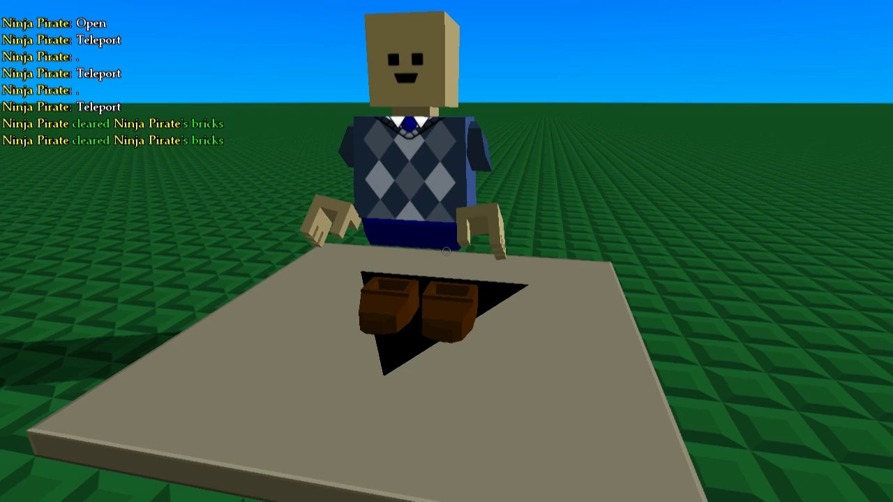
key("d")
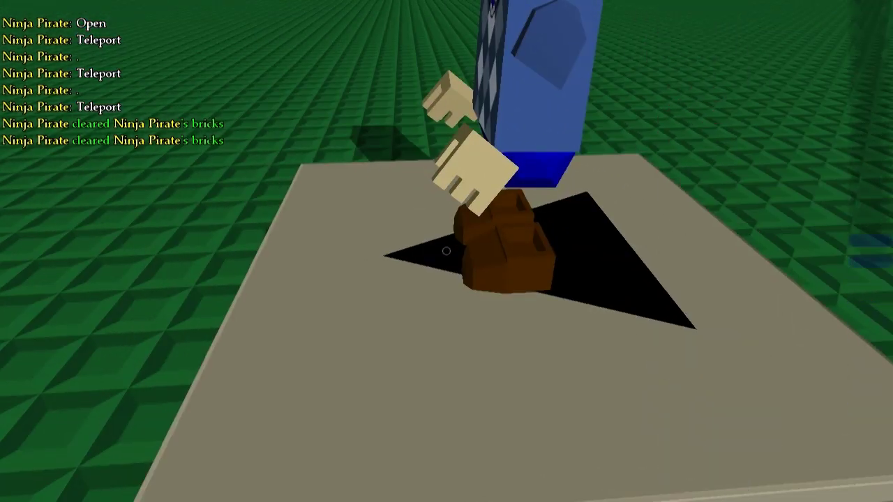
Step: Add event 11 to the spawn brick: onBotActivated, target Bot, SetBotMovement with FollowPlayer(Duration)
key("1")
key("q")
left_click(447, 251)
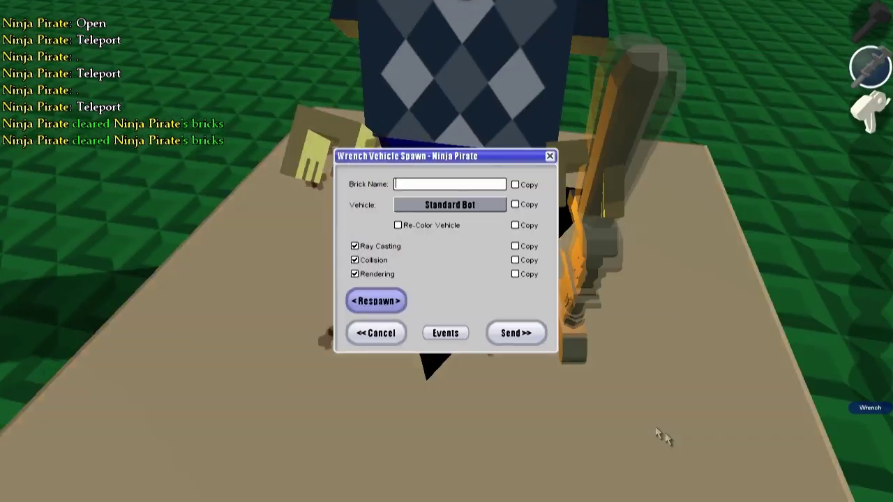
left_click(441, 336)
left_click(272, 389)
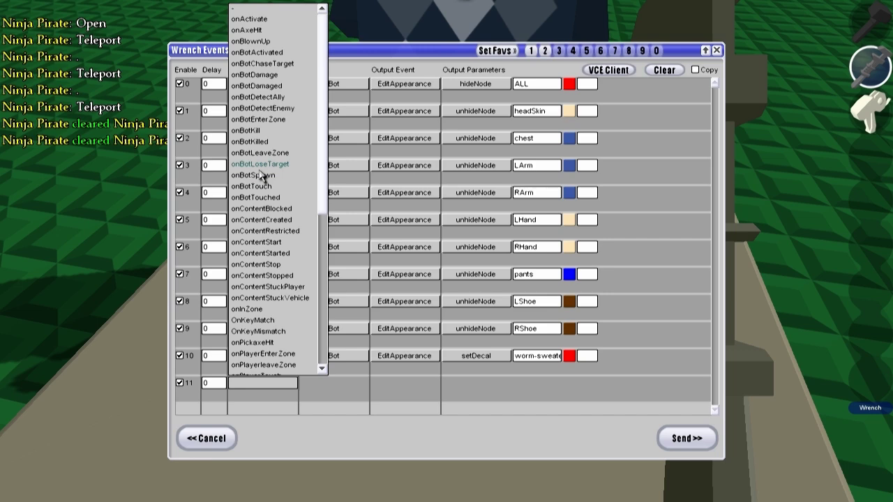
left_click(287, 53)
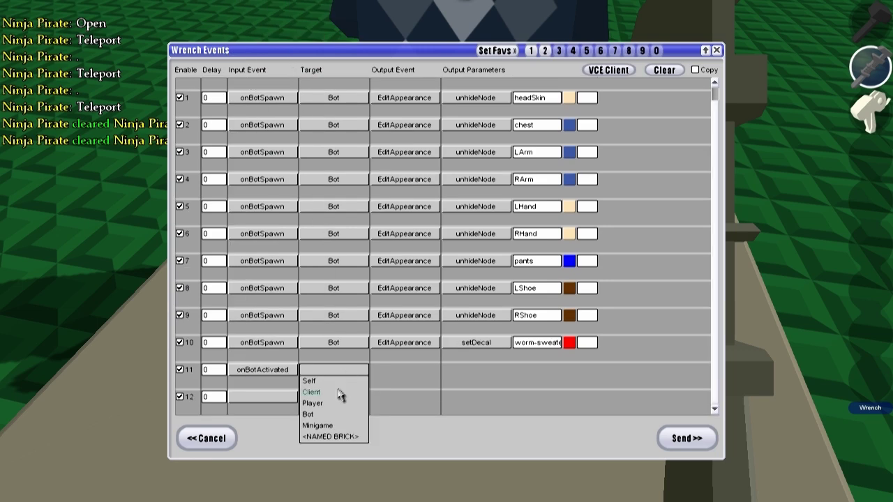
left_click(317, 417)
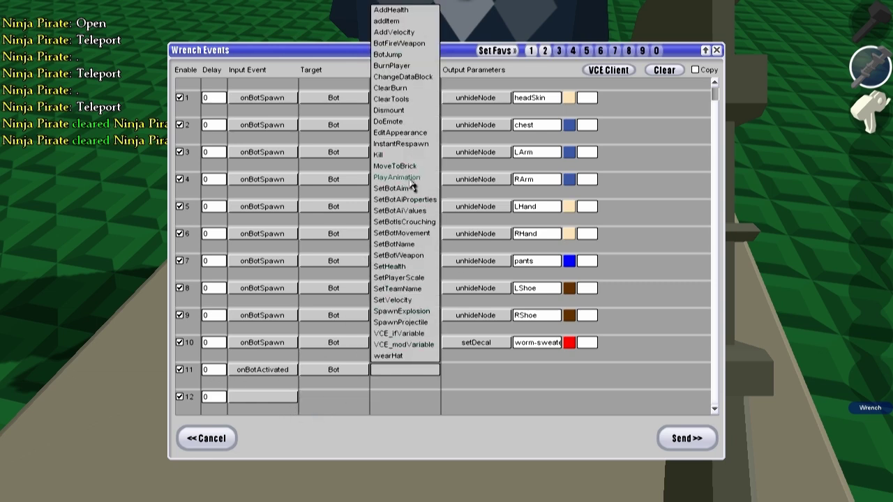
left_click(411, 238)
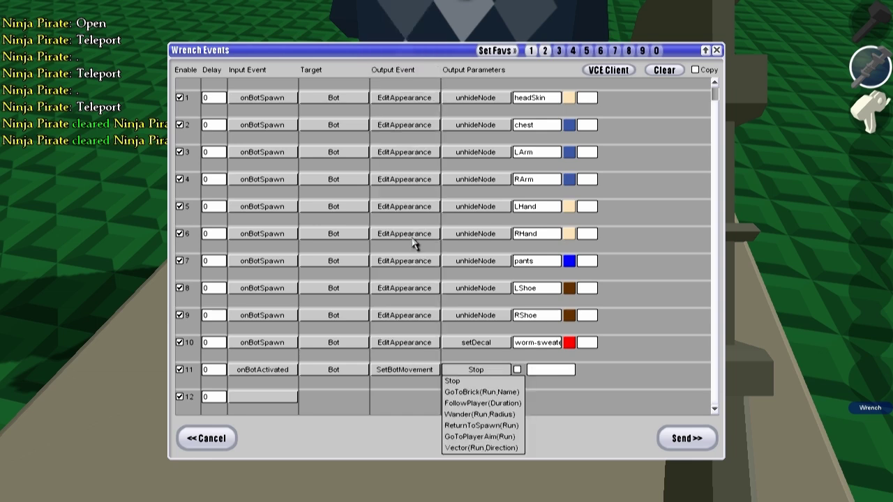
left_click(482, 405)
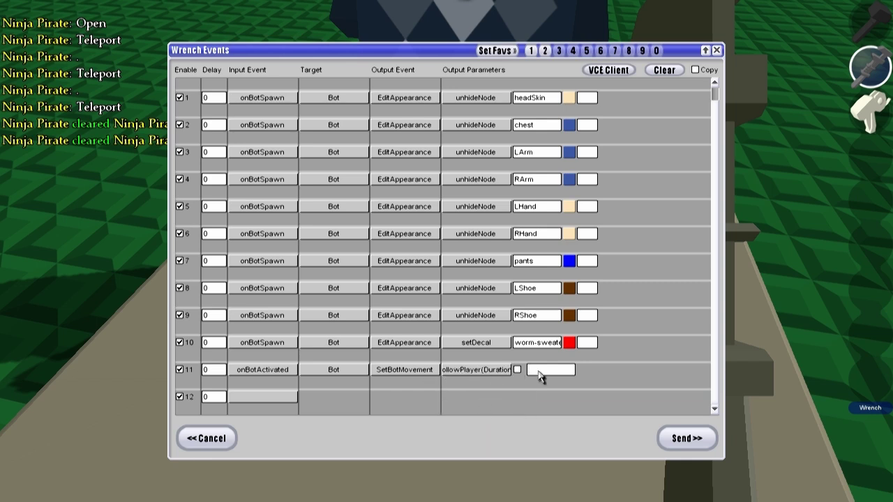
Step: Try Vector(Run,Direction) as event 11's movement option and set it back to FollowPlayer(Duration)
left_click(482, 370)
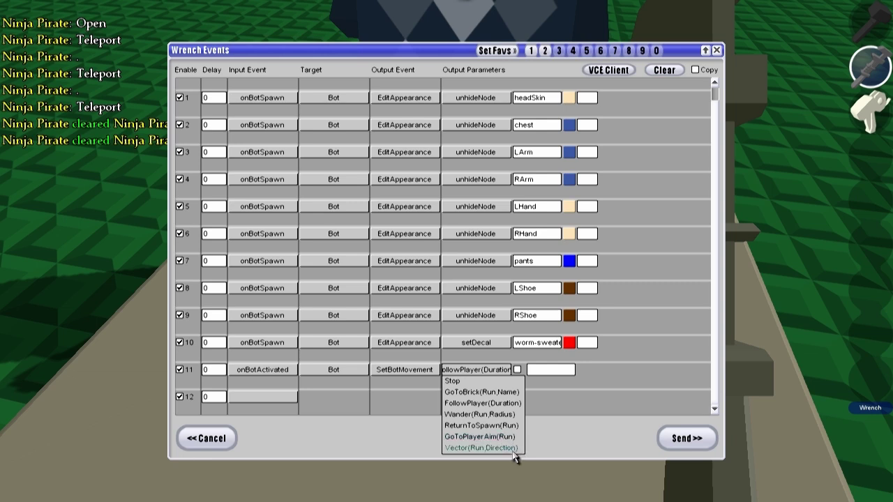
left_click(459, 448)
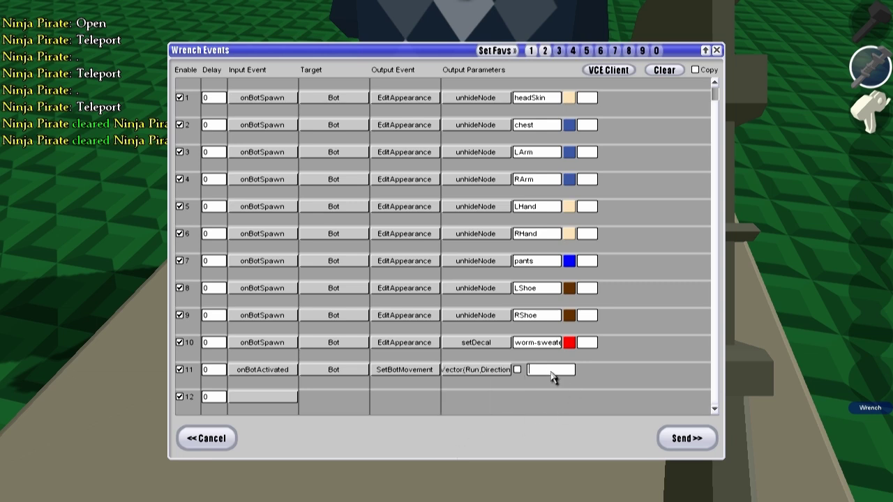
left_click(475, 372)
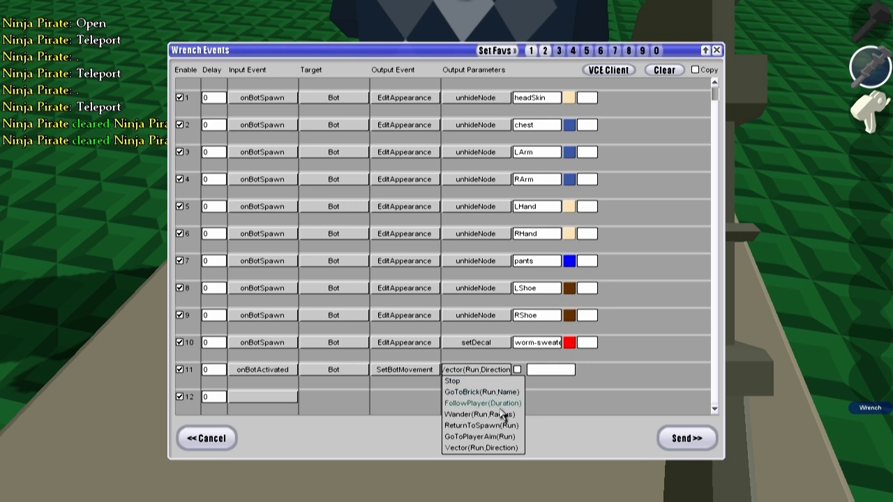
left_click(489, 403)
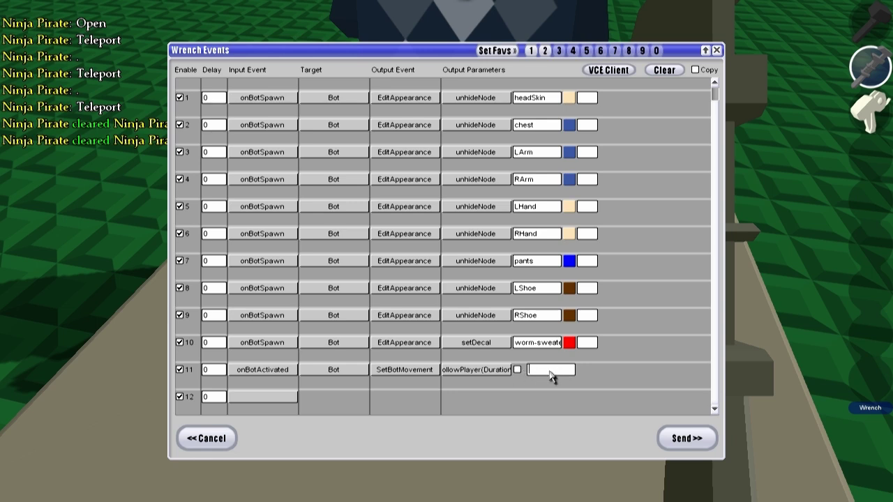
Step: Send the spawn brick's events and back away from the bot to test the follow behavior
left_click(707, 439)
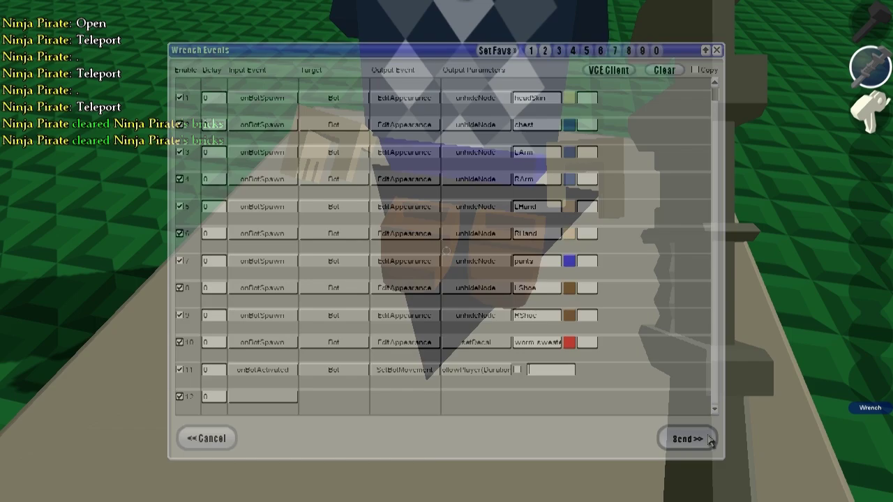
key("s")
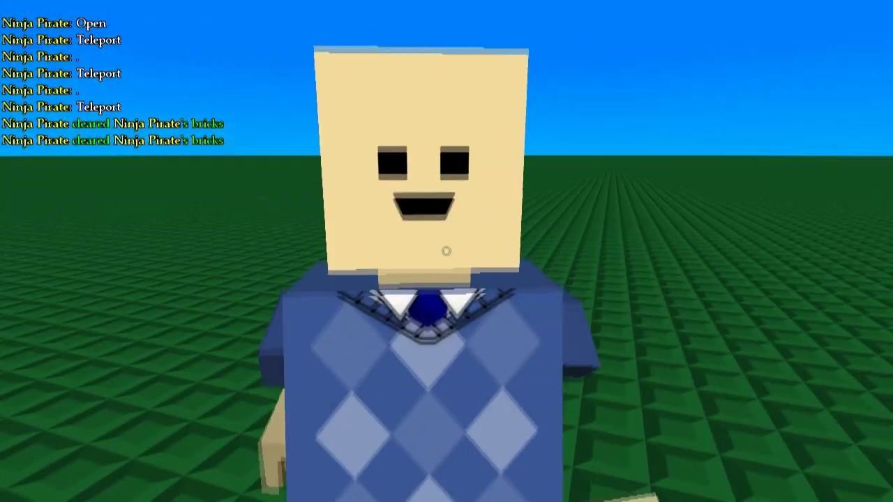
key("s")
Step: Enable the checkbox parameter of event 11's FollowPlayer(Duration) movement and send the events
key("q")
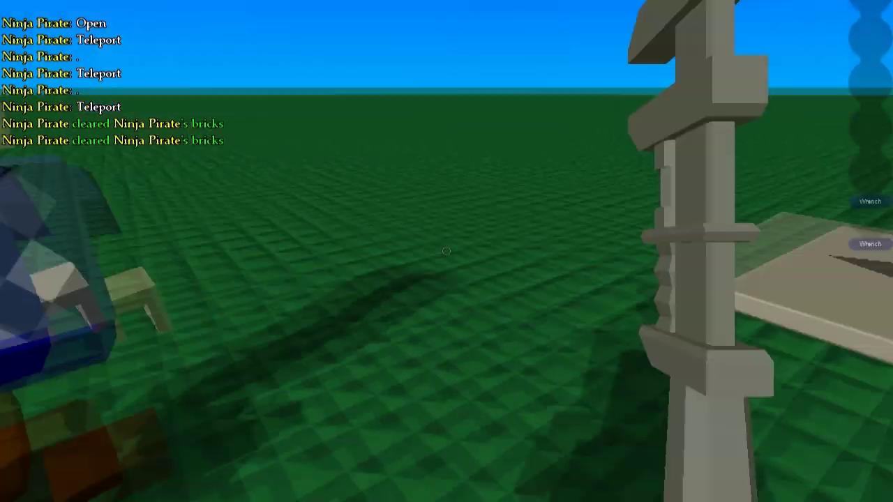
left_click(446, 251)
left_click(460, 334)
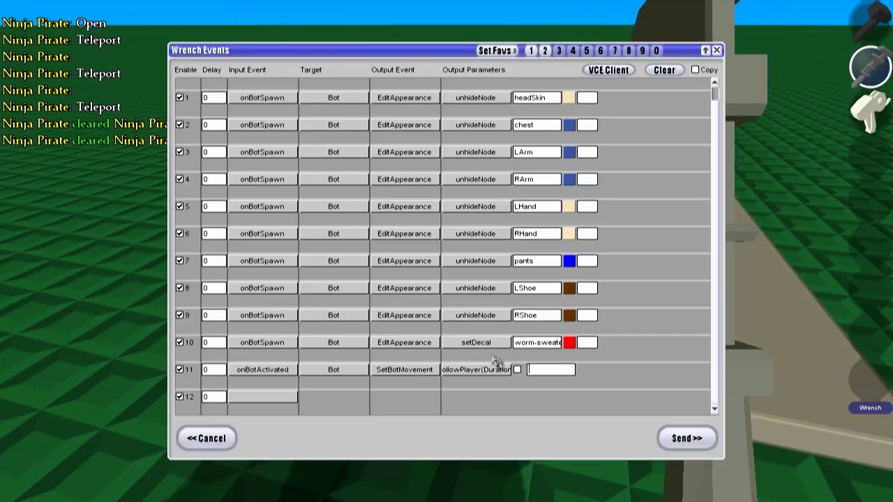
left_click(685, 439)
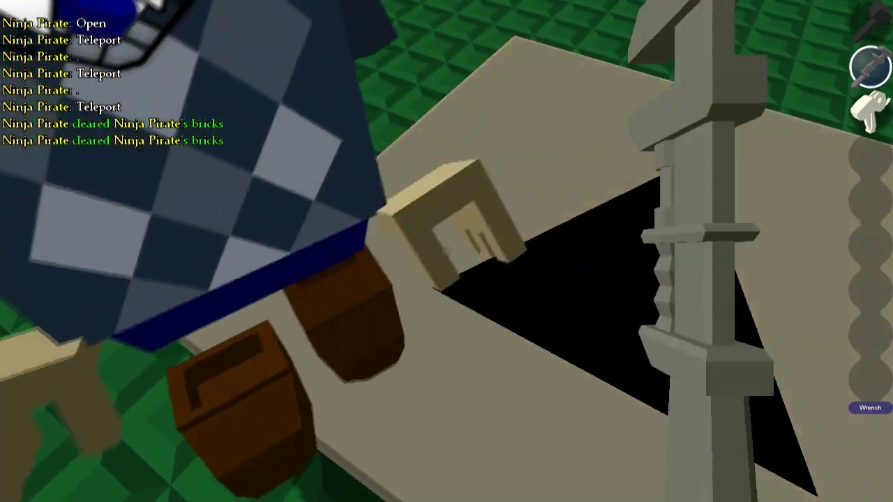
Step: Set event 11's bot movement to Wander(Run,Radius), send the spawn brick's events and test the bot's wandering
key("s")
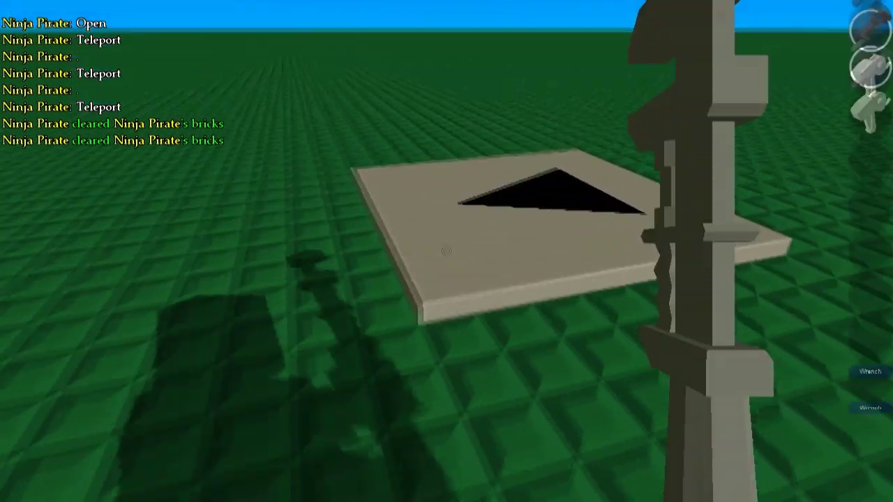
left_click(447, 251)
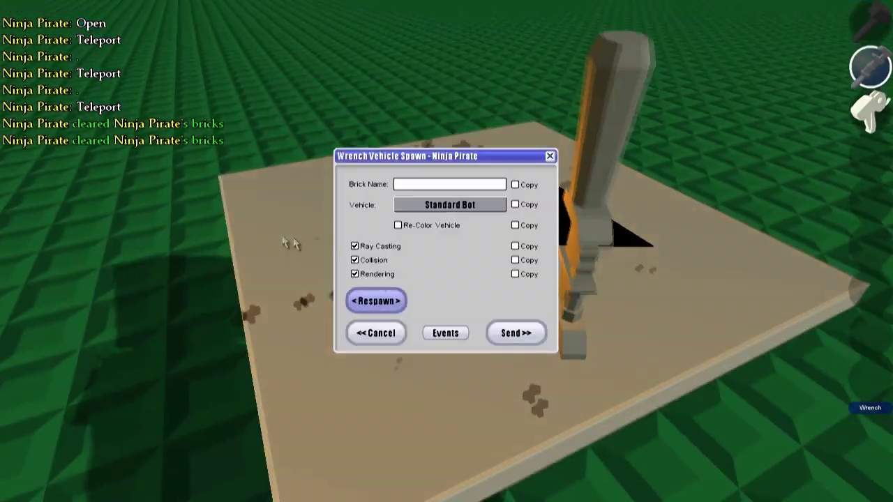
left_click(446, 332)
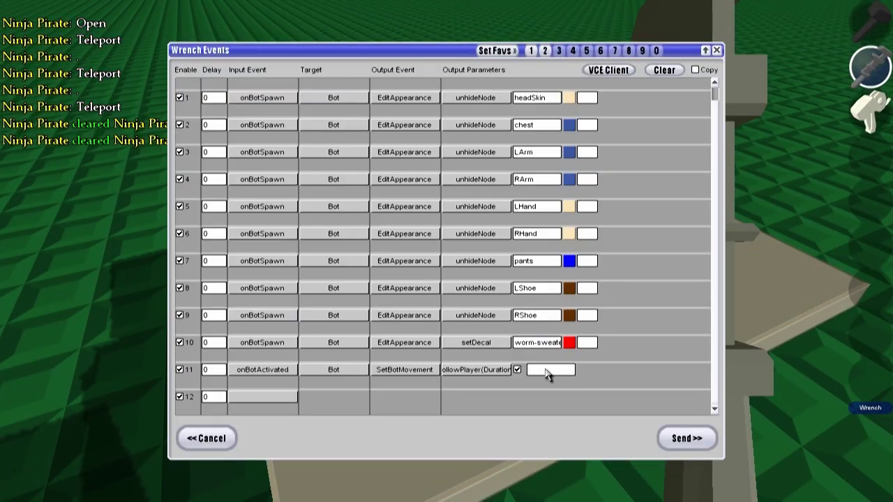
left_click(500, 371)
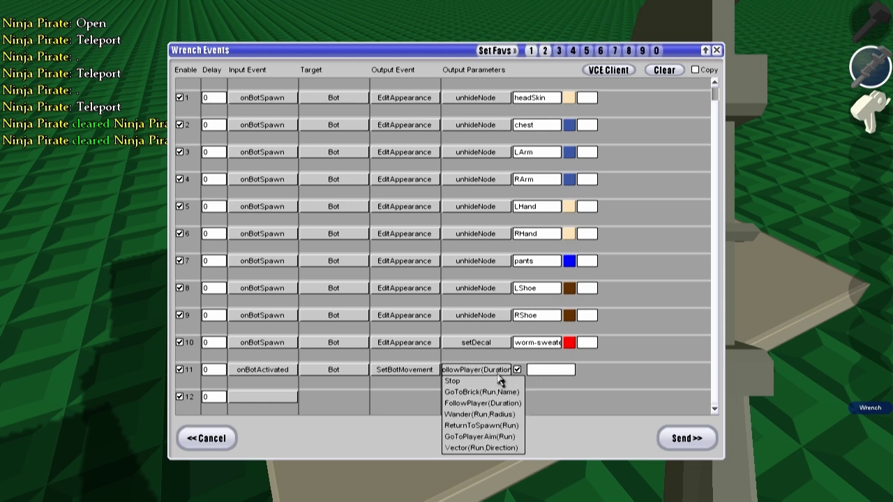
left_click(509, 415)
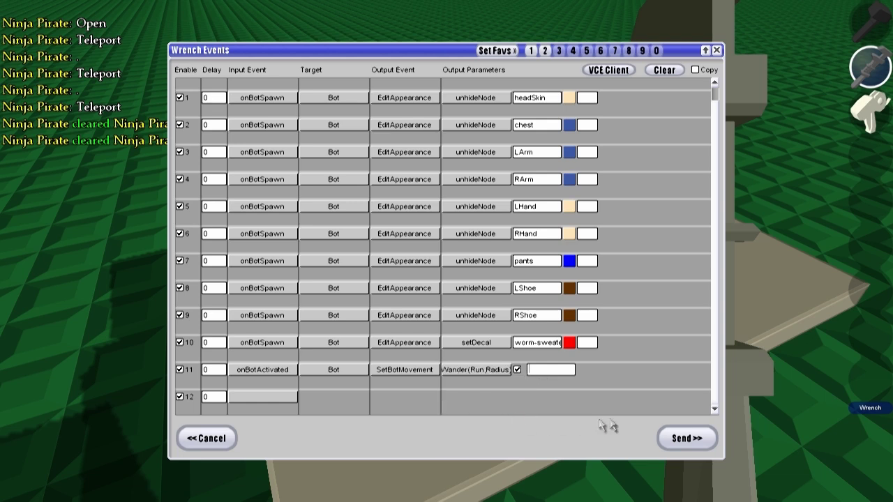
left_click(676, 431)
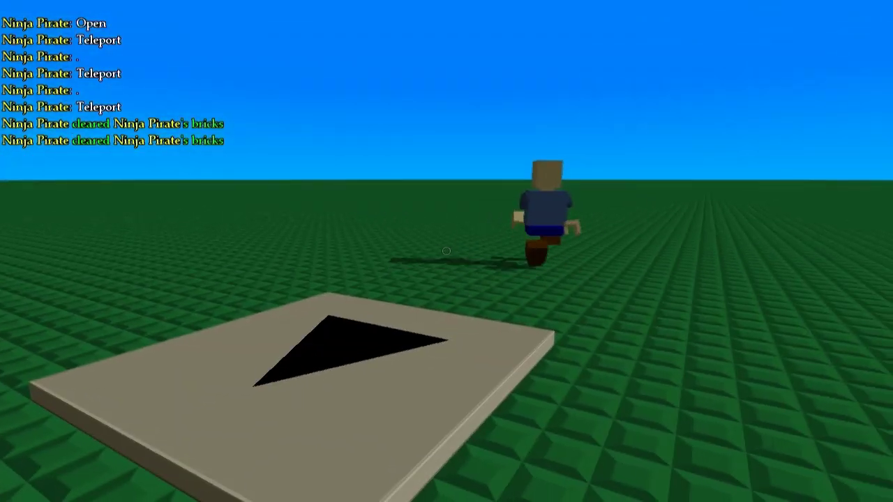
key("a")
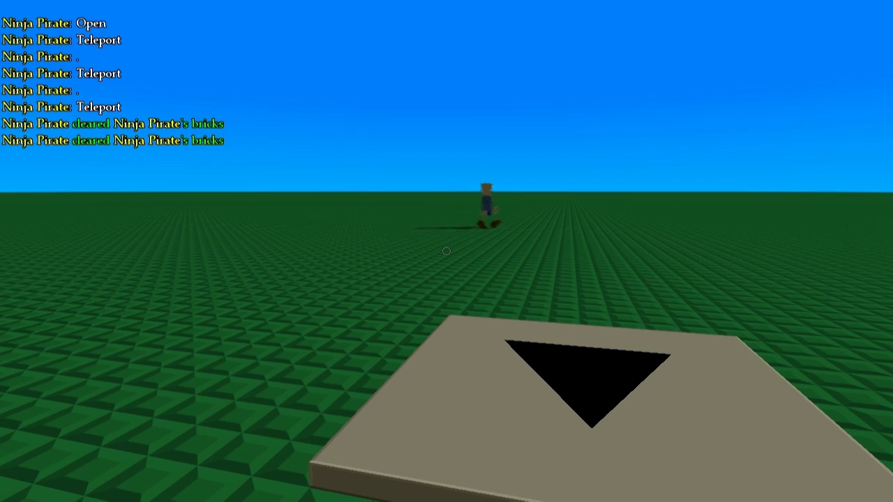
Step: Set event 11's bot movement to ReturnToSpawn(Run) and send the events to test it on the bot
key("2")
left_click(447, 251)
left_click(461, 331)
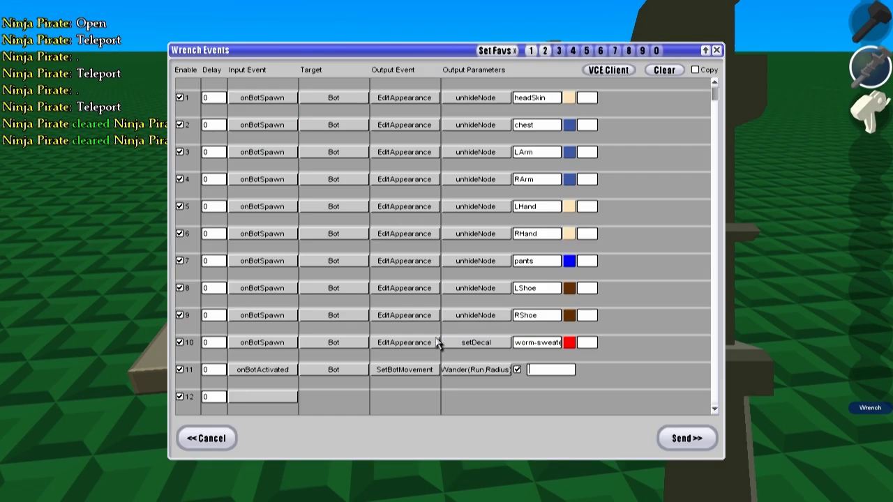
left_click(481, 370)
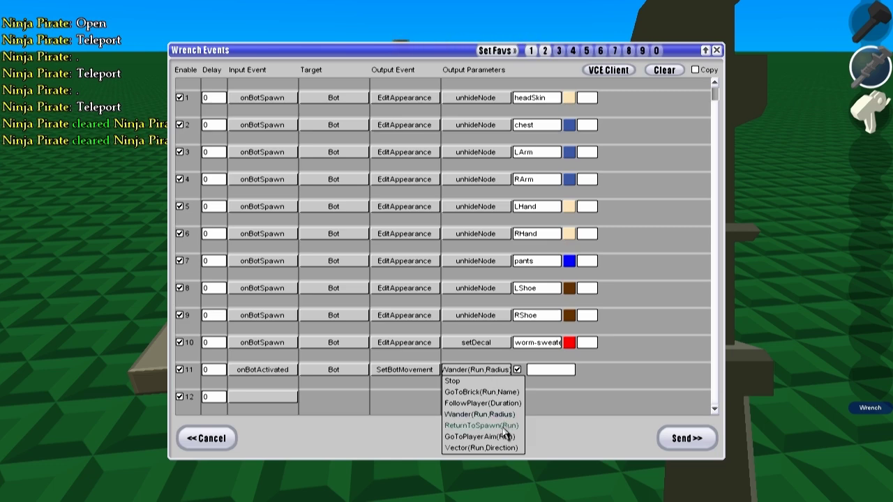
left_click(482, 425)
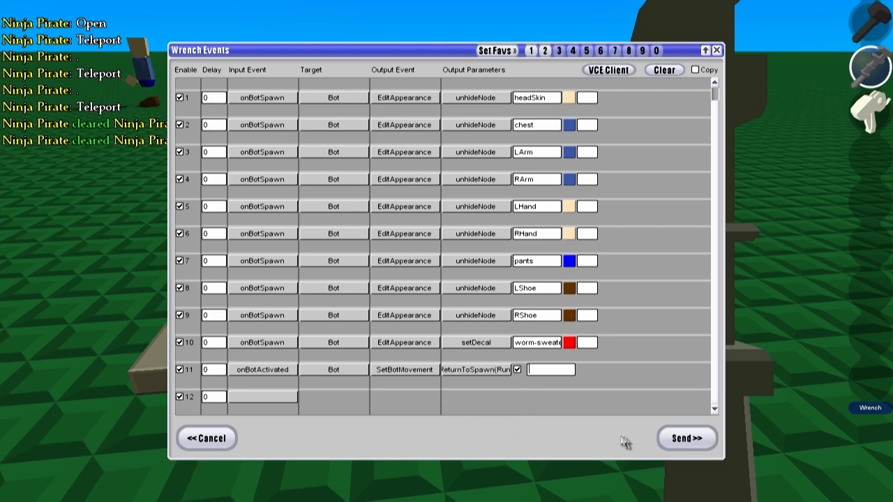
left_click(681, 439)
key("w")
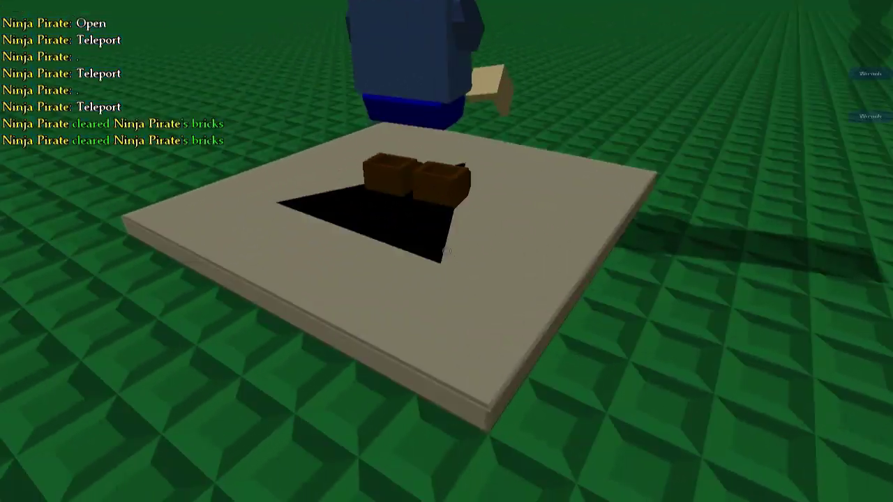
Step: Set event 11's bot movement to GoToPlayerAim(Run) and send the events to test it on the bot
key("2")
left_click(446, 252)
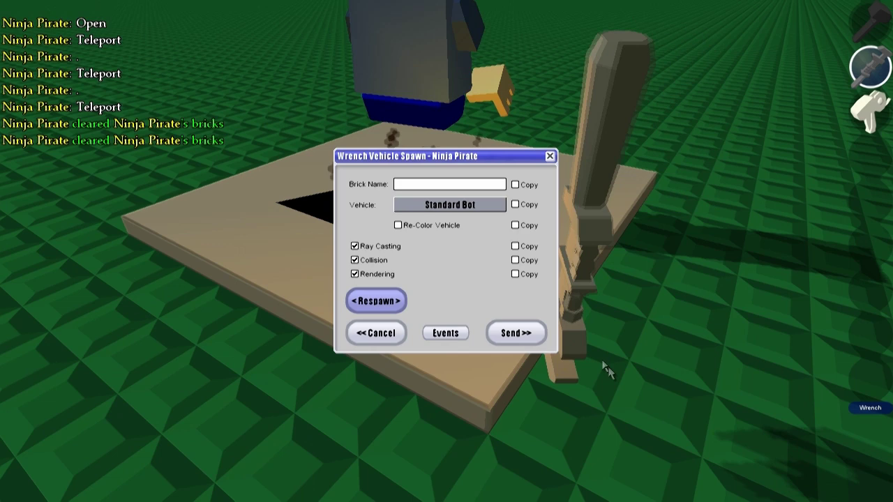
left_click(445, 332)
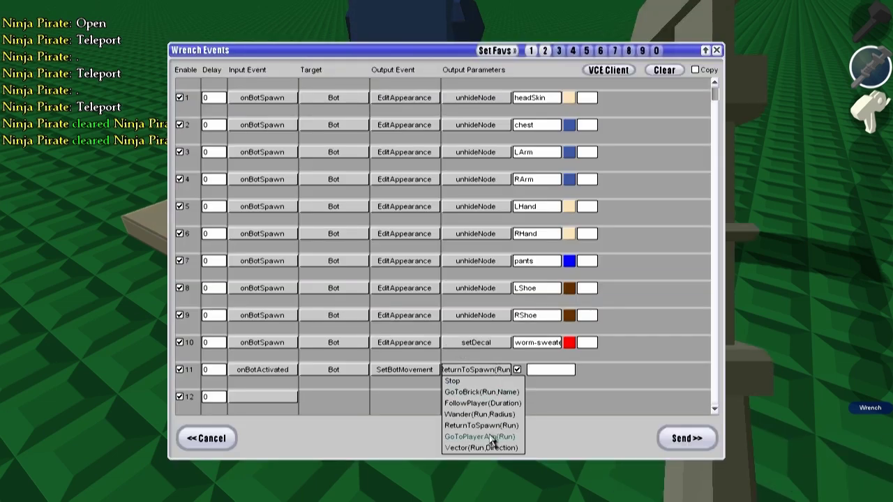
left_click(681, 439)
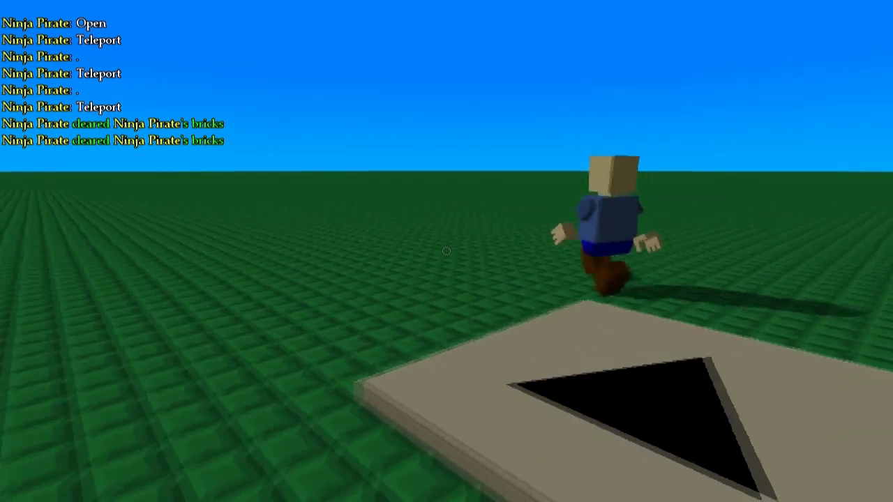
key("w")
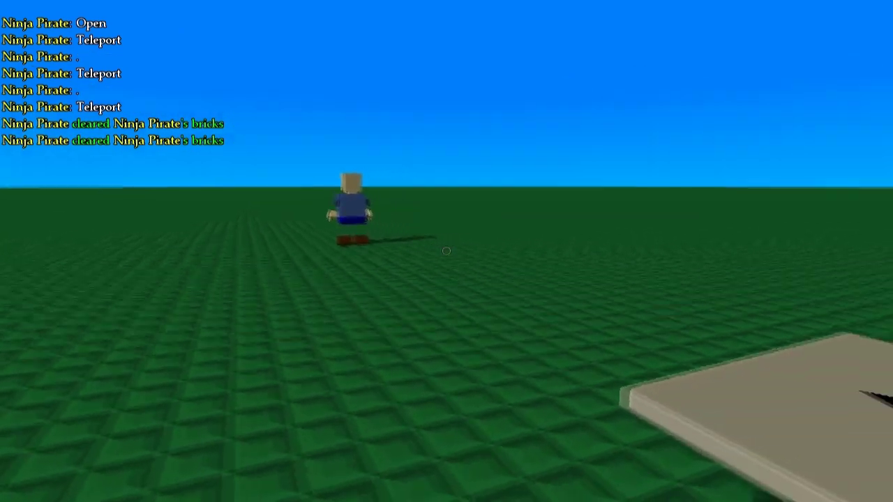
Step: Set event 11's bot movement to GoToBrick(Run,Name), send the events and respawn the bot
key("2")
left_click(446, 252)
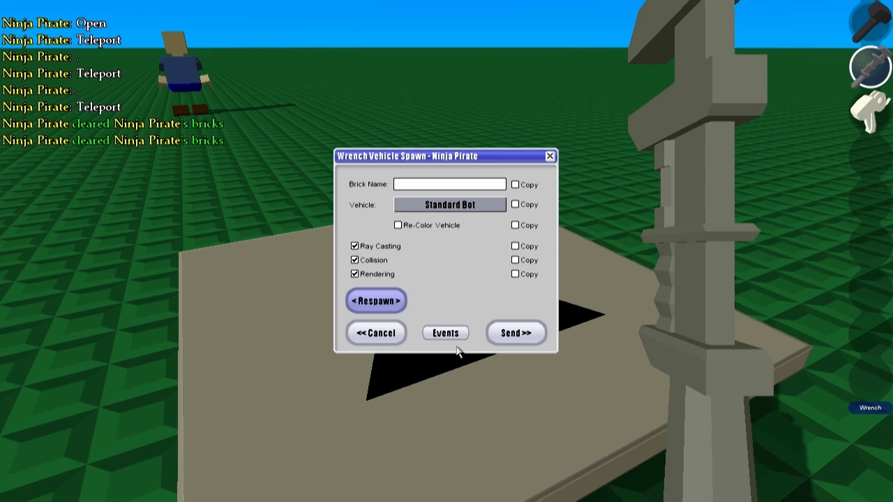
left_click(450, 334)
left_click(499, 370)
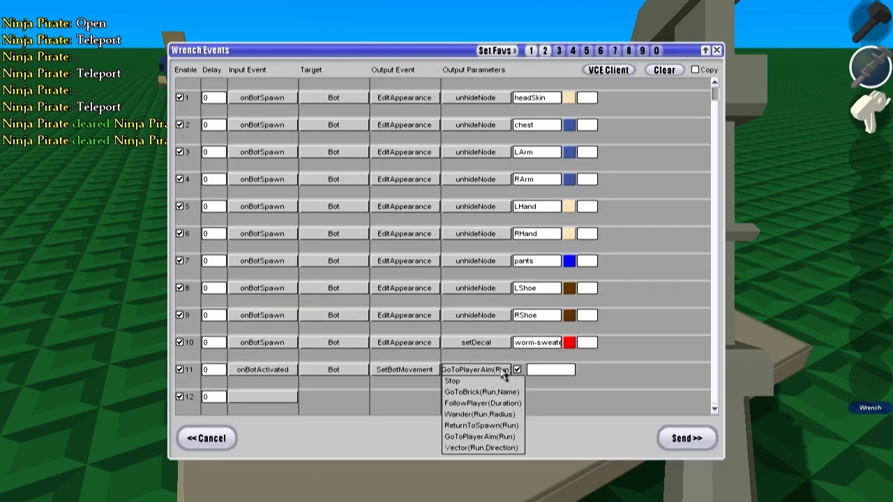
left_click(504, 394)
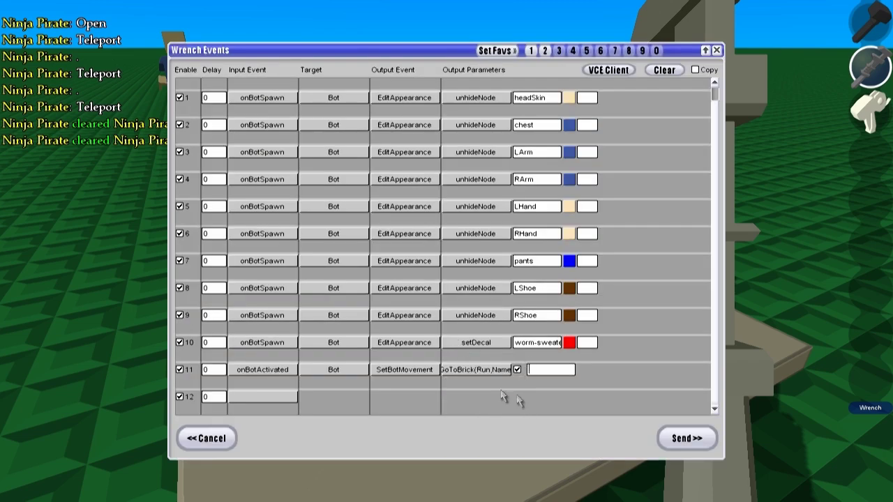
left_click(682, 436)
left_click(376, 301)
Step: Choose the 2x2F plate from the brick selector as the brick to build with
key("b")
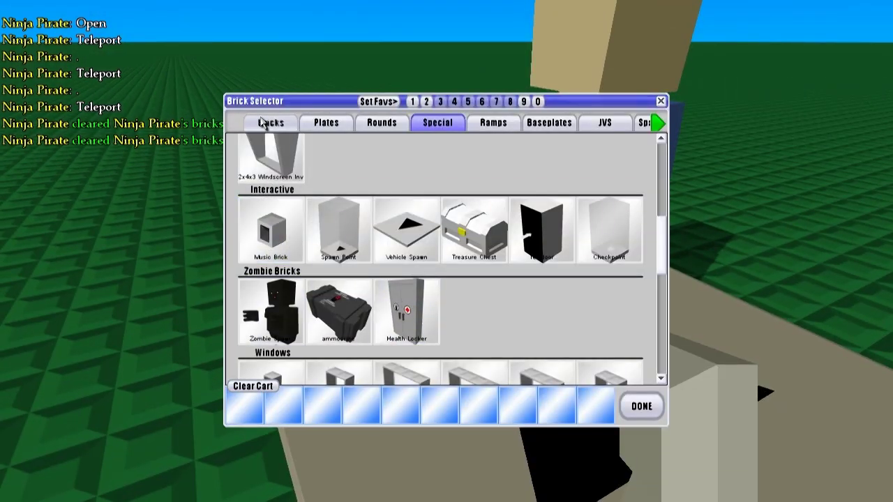
left_click(271, 122)
left_click(328, 122)
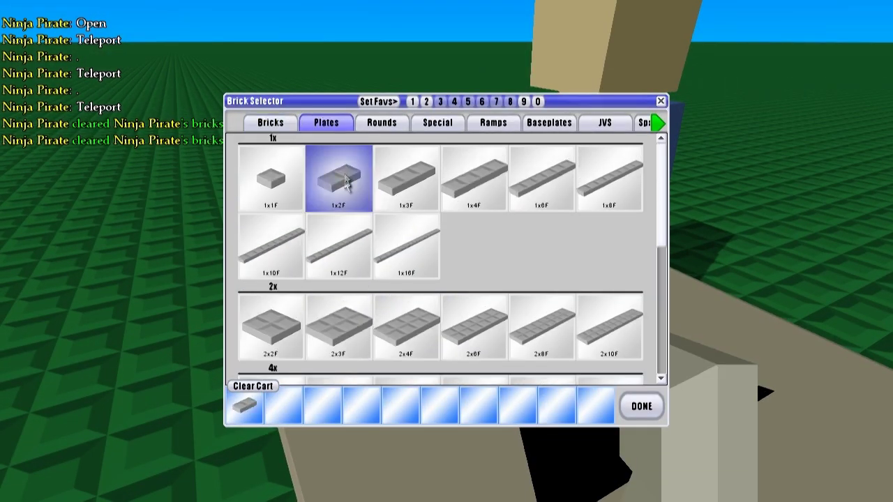
left_click(278, 346)
left_click(641, 406)
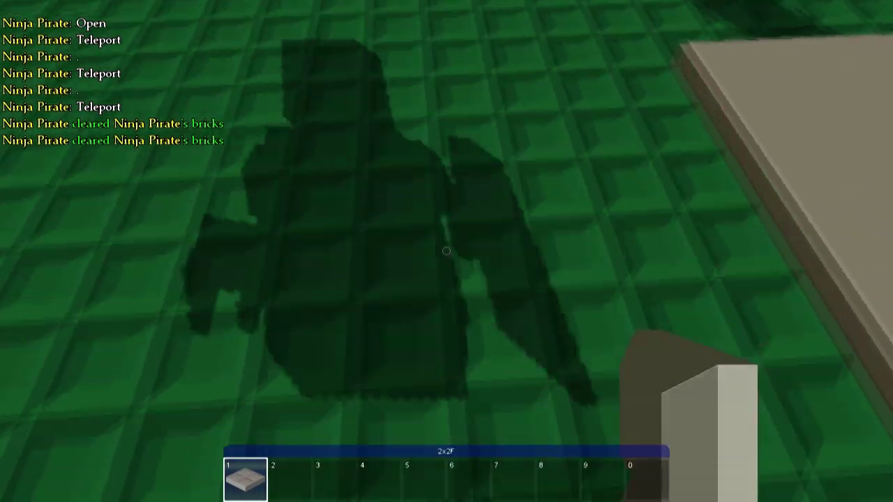
Step: Plant two 2x2F plates on the ground, spaced apart along one side of the bot's spawn brick
left_click(446, 251)
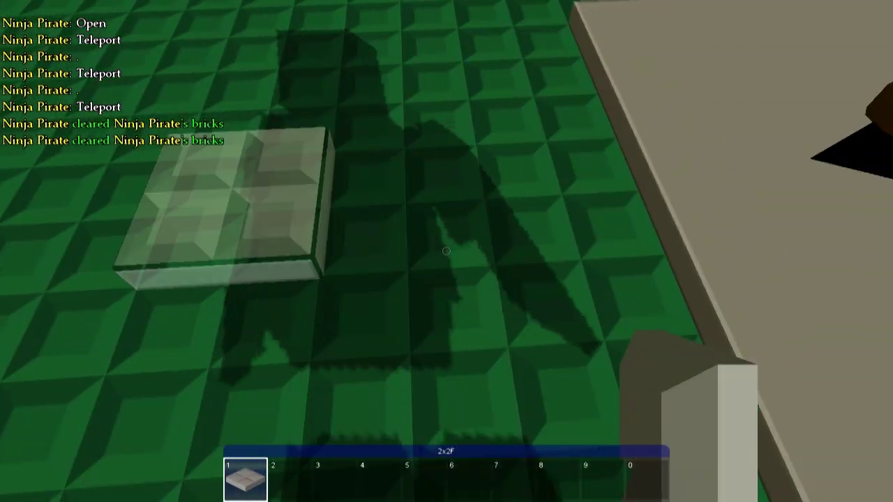
key("d")
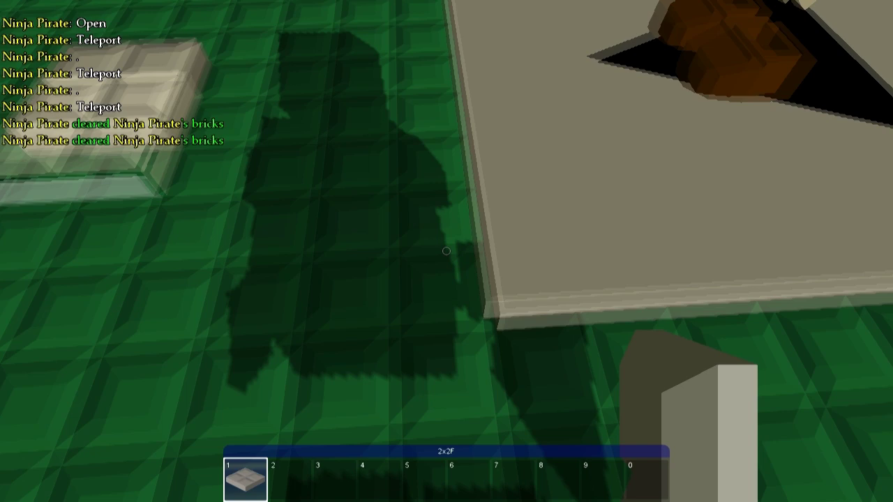
key("Tab")
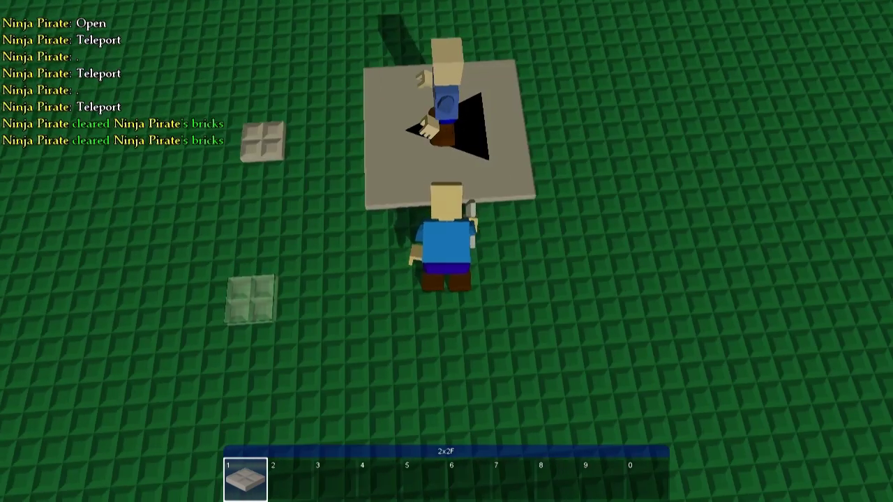
key("KP_2")
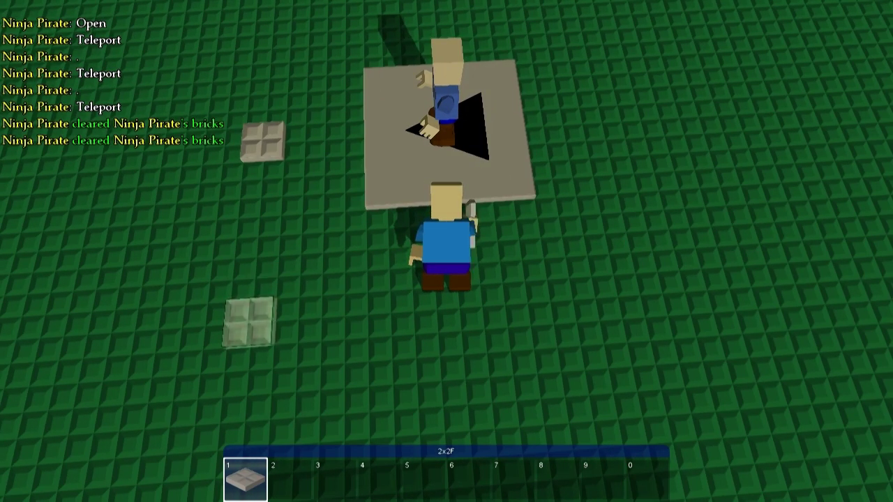
Step: Plant a third 2x2F plate on the opposite side of the spawn brick
key("shift+KP_6")
key("shift+KP_6")
key("shift+KP_6")
key("shift+KP_6")
key("KP_4")
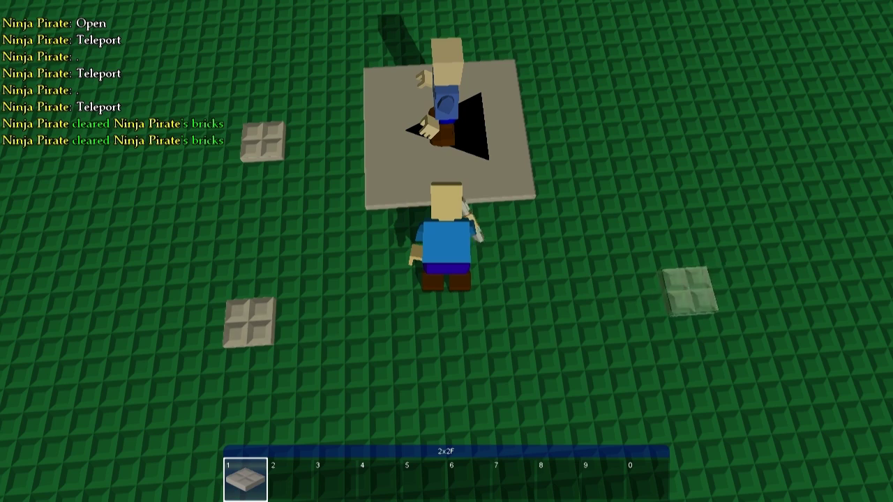
key("KP_4")
key("KP_4")
Step: Plant a fourth 2x2F plate beyond the third so the plates form a rough square around the spawn brick
key("KP_8")
key("KP_8")
key("KP_6")
key("KP_6")
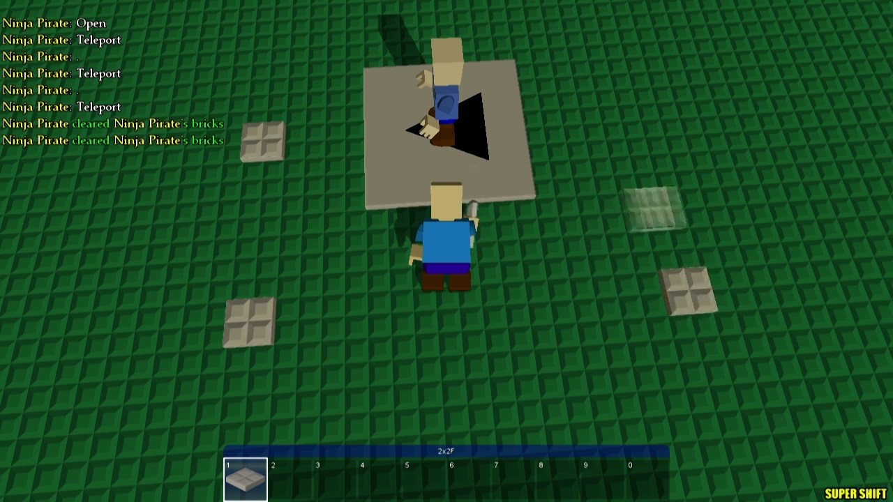
key("KP_2")
key("KP_2")
key("alt")
key("ctrl+z")
key("KP_4")
key("Return")
key("w")
key("KP_8")
key("KP_8")
key("KP_8")
key("KP_8")
key("KP_8")
key("KP_8")
key("KP_8")
key("KP_8")
key("KP_8")
key("KP_8")
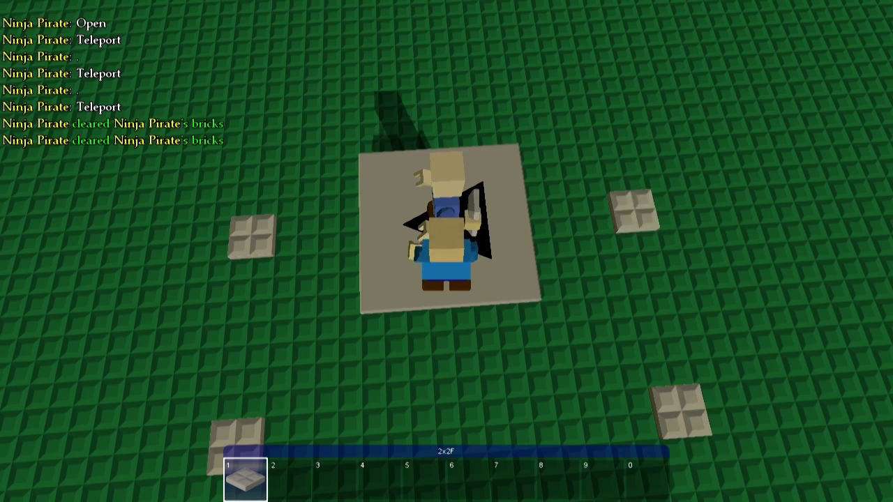
Step: Use the wrench to name the four 2x2F plates b1 through b4, sending each plate's settings
key("q")
key("Tab")
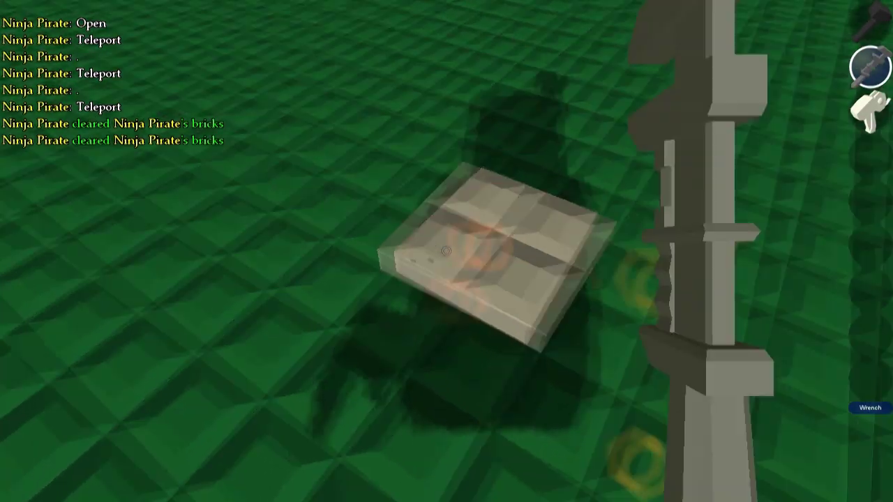
left_click(446, 251)
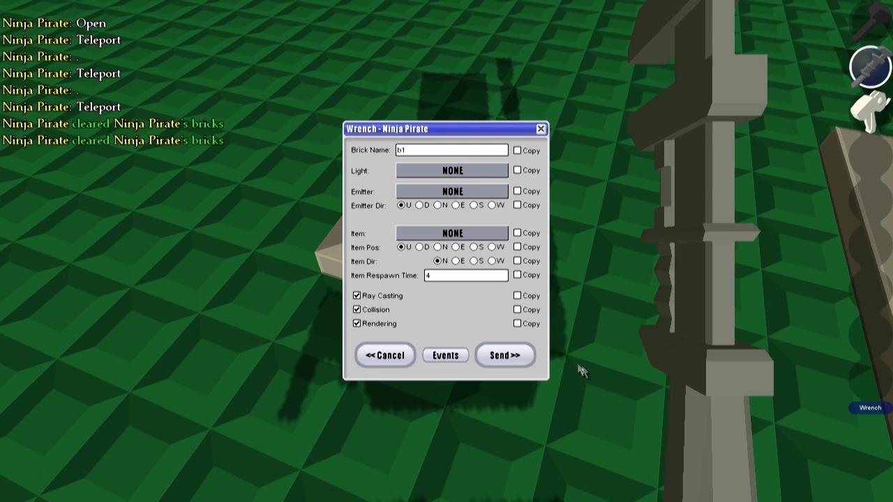
left_click(504, 355)
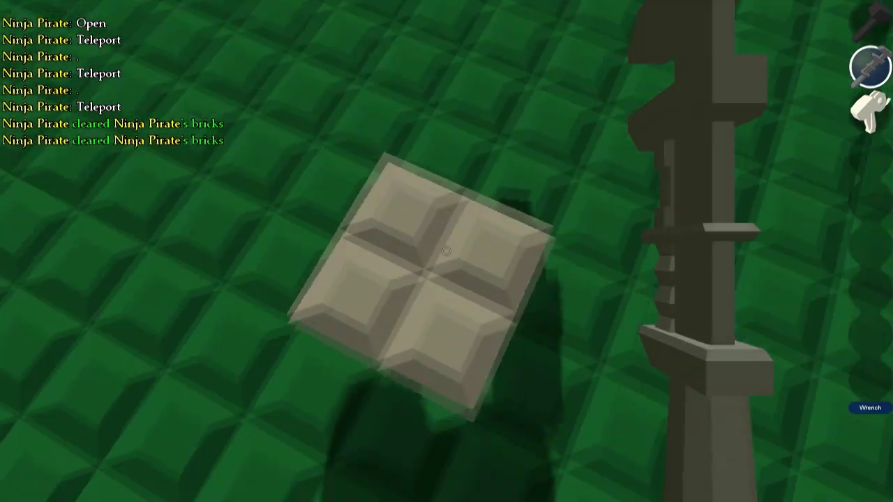
left_click(447, 251)
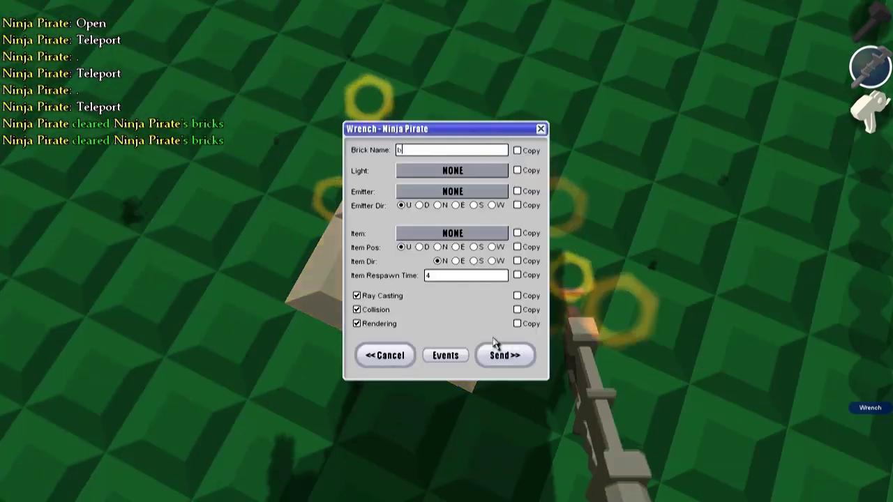
left_click(528, 355)
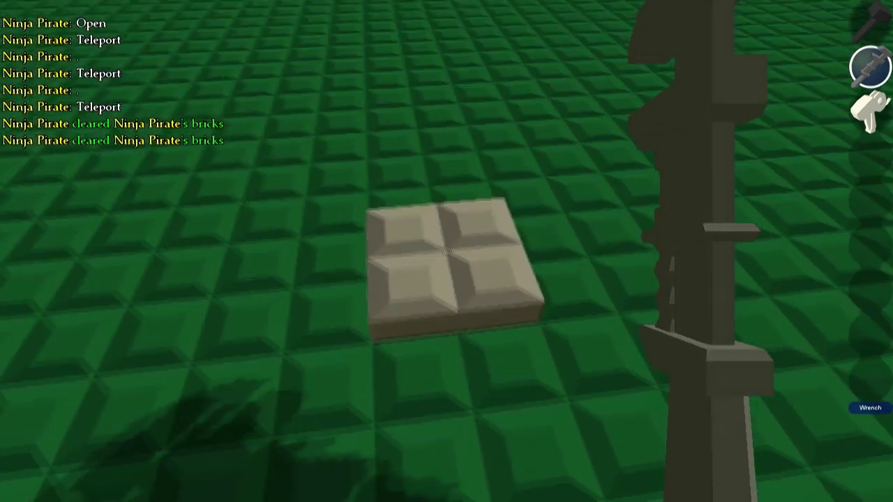
left_click(447, 251)
left_click(525, 360)
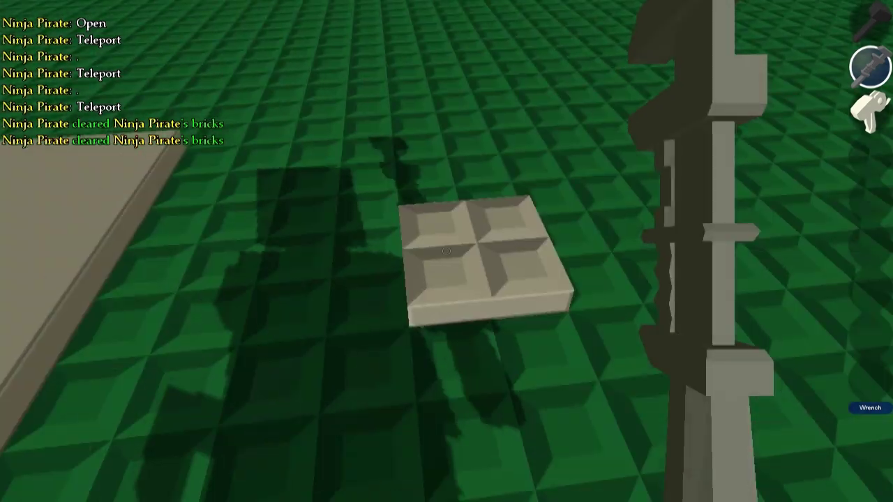
left_click(447, 252)
type("t4")
left_click(530, 364)
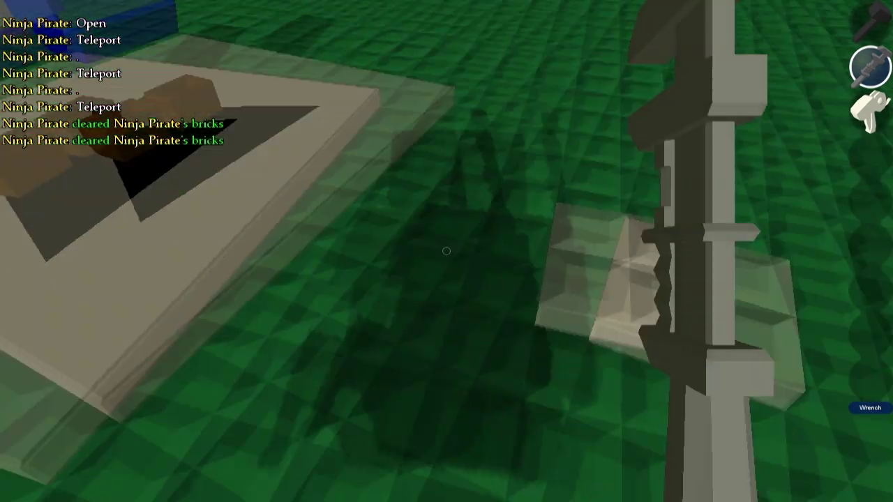
Step: On plate b1, add an onBotTouch event that makes the Bot SetBotMovement to GoToBrick b2, and send it
key("w")
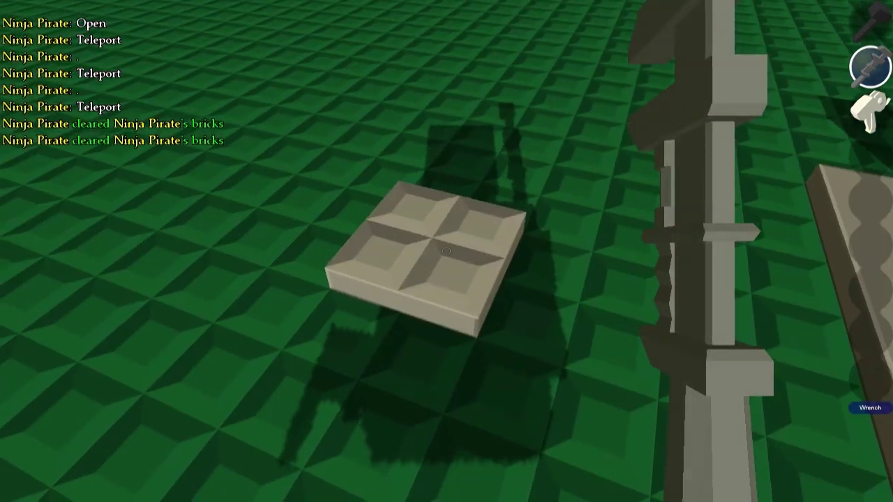
left_click(446, 251)
left_click(444, 355)
left_click(258, 84)
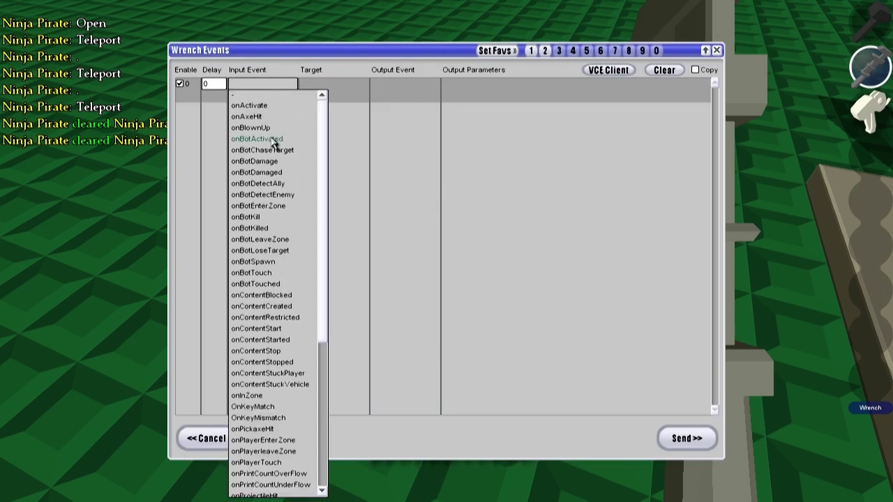
left_click(269, 274)
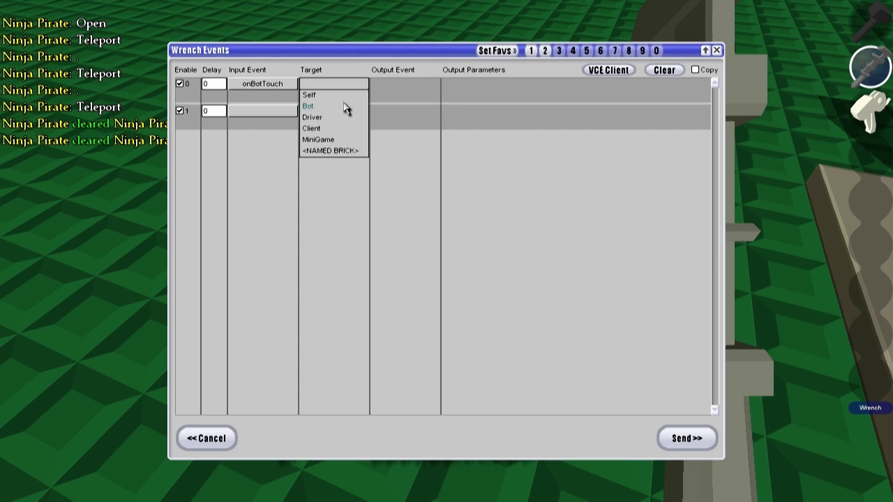
left_click(308, 106)
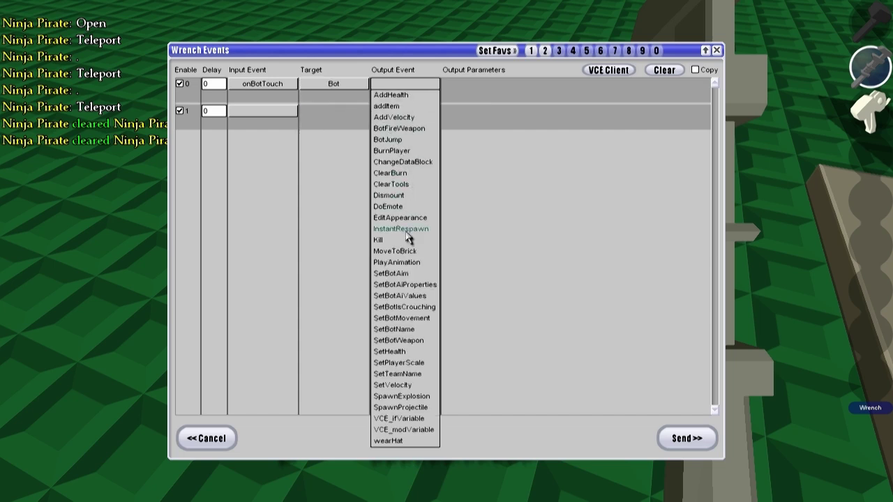
left_click(413, 320)
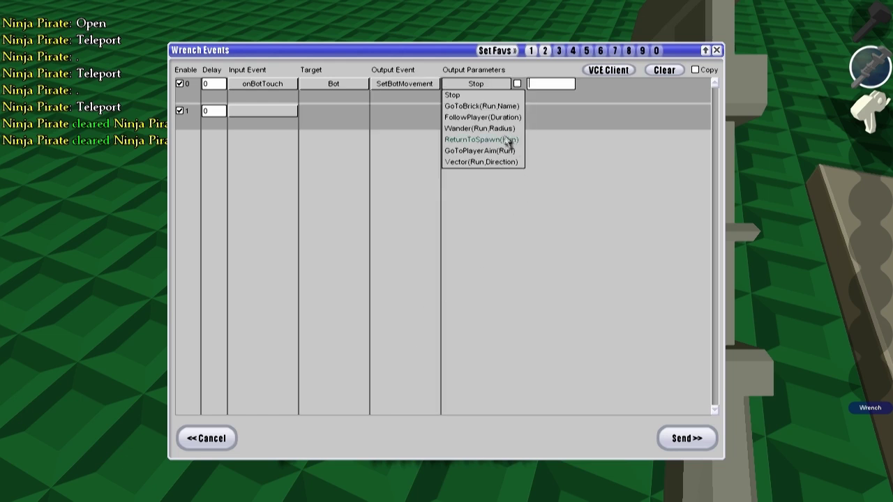
left_click(483, 106)
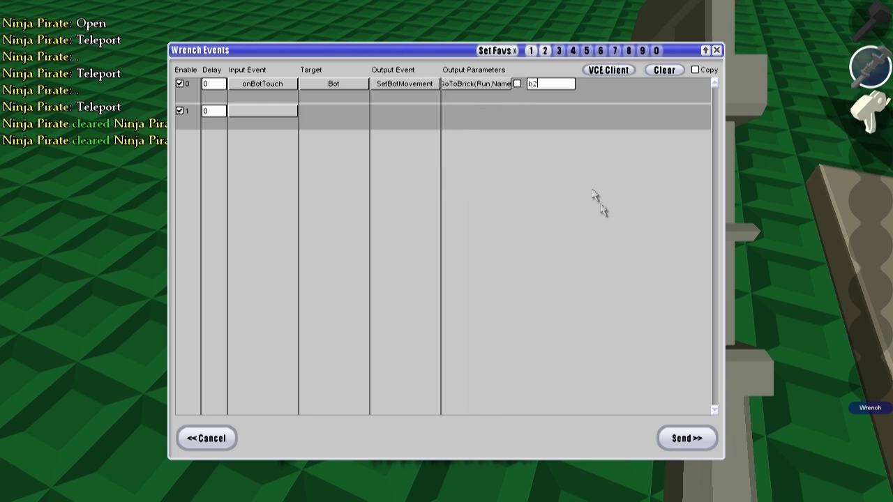
left_click(687, 438)
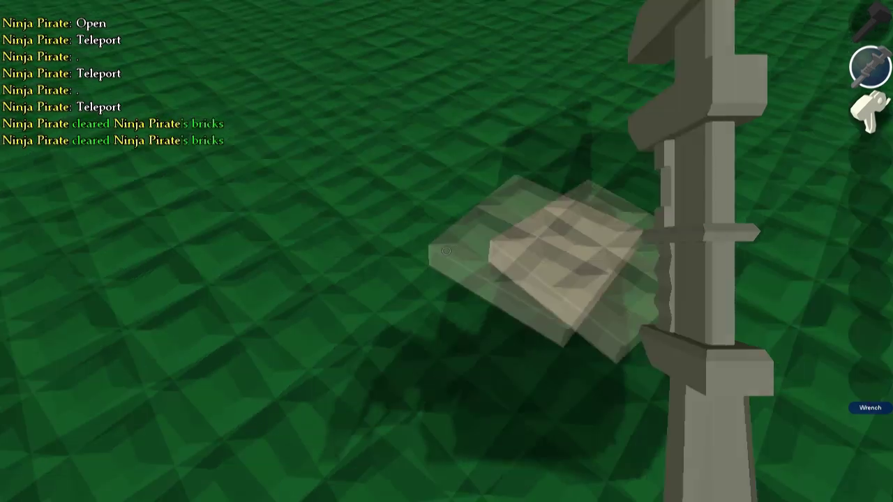
Step: On plate b2, add an onBotTouch event with Bot SetBotMovement GoToBrick b3 and Run enabled, and send it
left_click(446, 251)
left_click(447, 356)
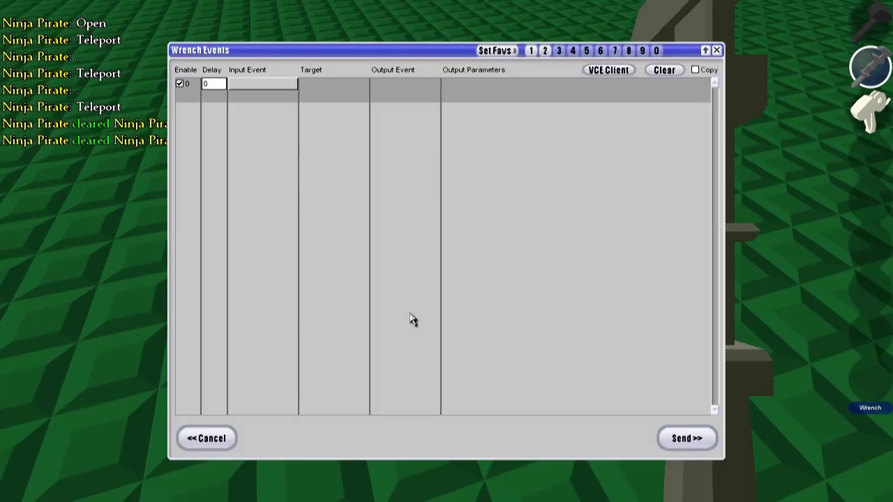
left_click(257, 82)
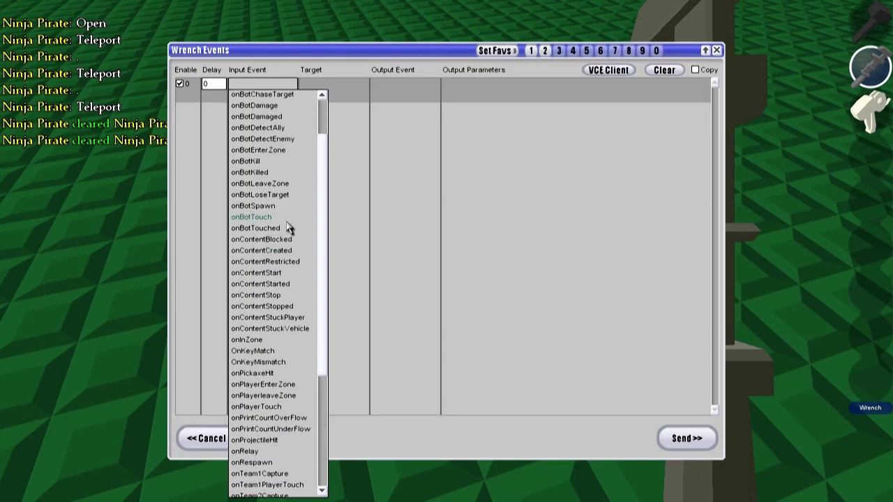
left_click(253, 273)
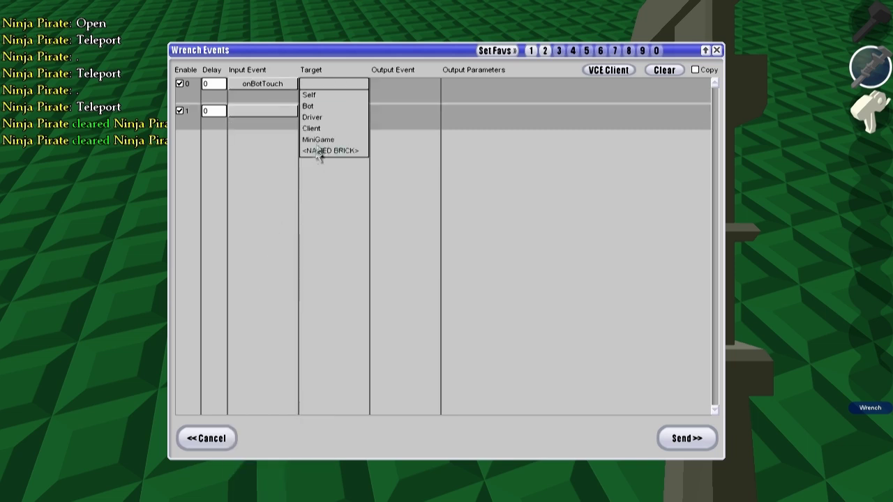
left_click(315, 107)
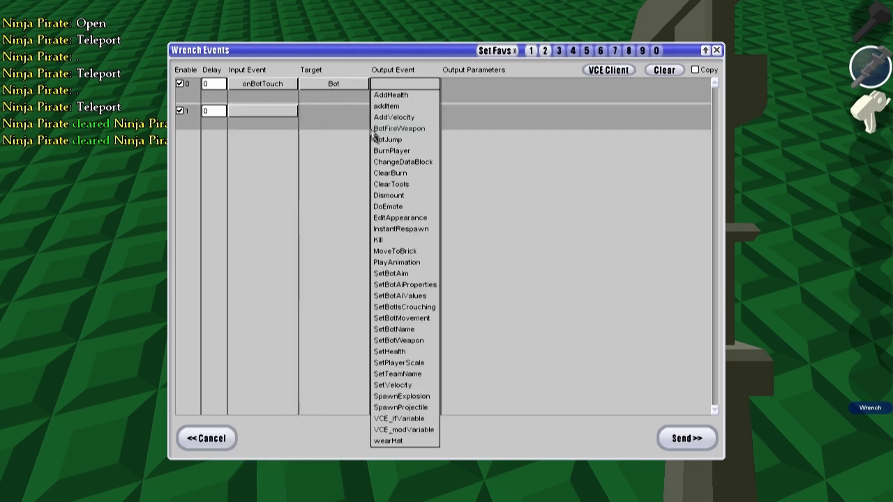
left_click(425, 319)
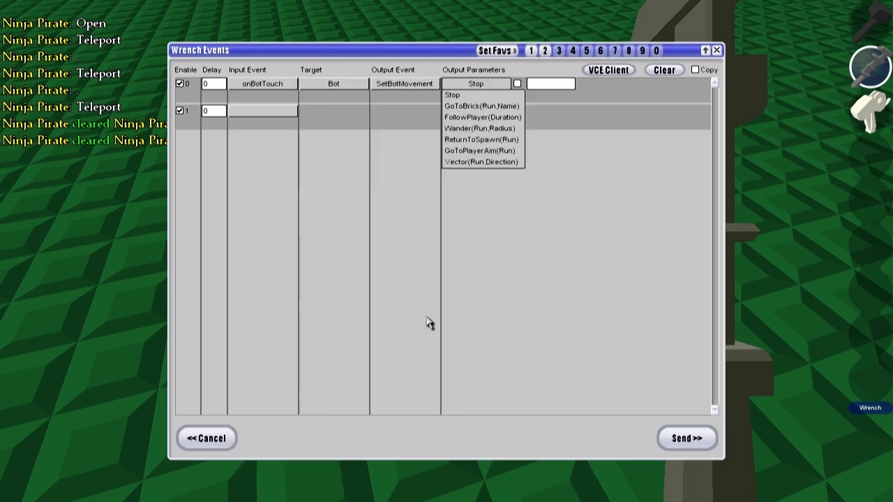
left_click(472, 109)
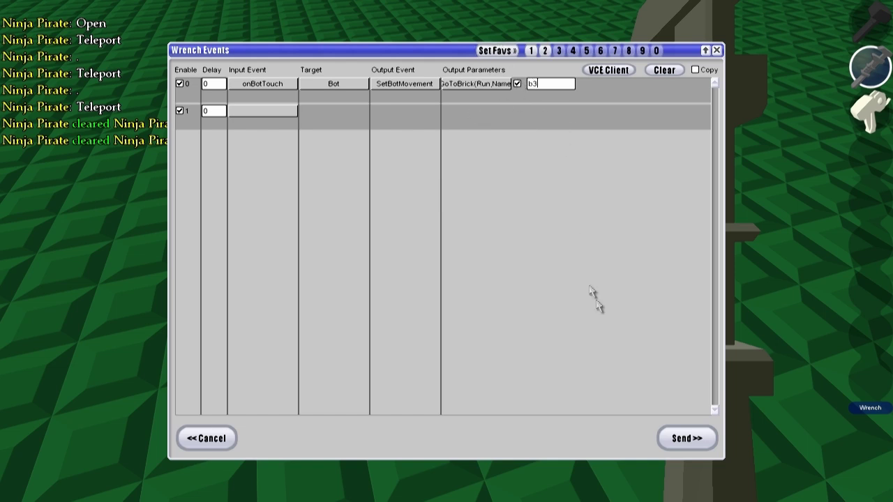
left_click(686, 437)
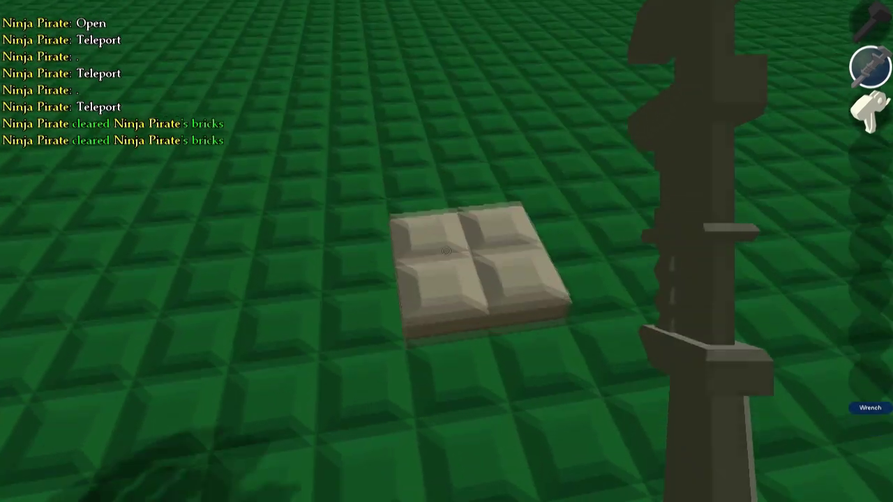
Step: Give plate b3 an onBotTouch event targeting Bot with SetBotMovement GoToBrick b4, and send it
left_click(446, 250)
left_click(442, 355)
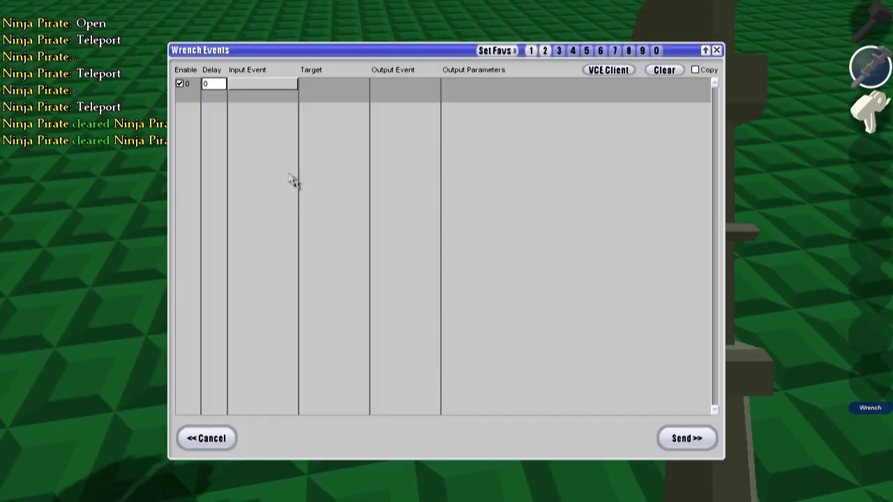
left_click(255, 84)
scroll(261, 325, "down", 5)
scroll(261, 325, "up", 5)
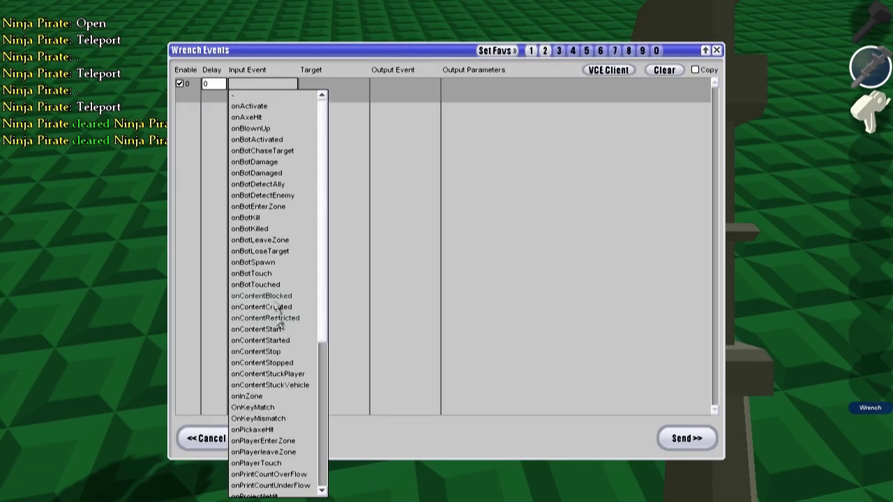
left_click(278, 277)
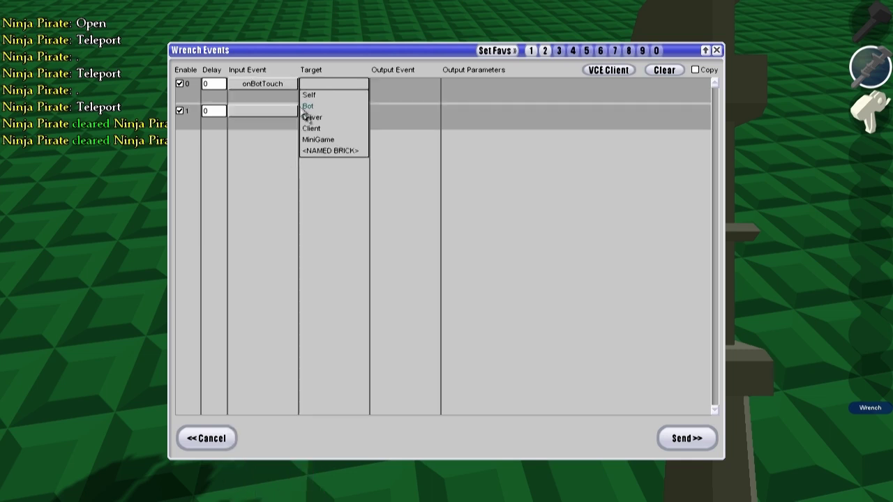
left_click(318, 110)
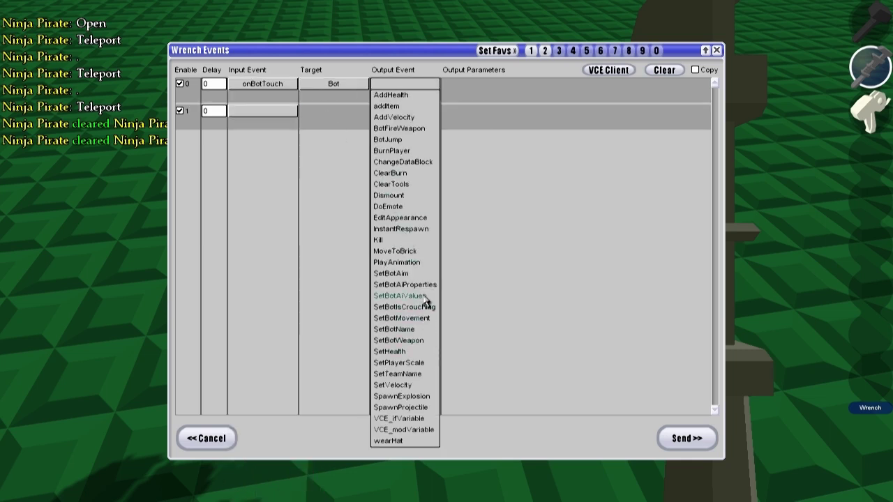
left_click(401, 319)
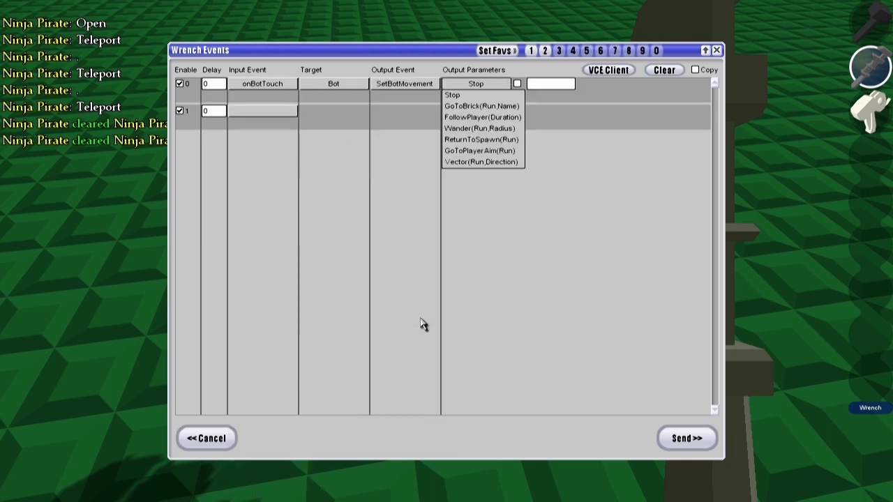
left_click(481, 107)
type("b4")
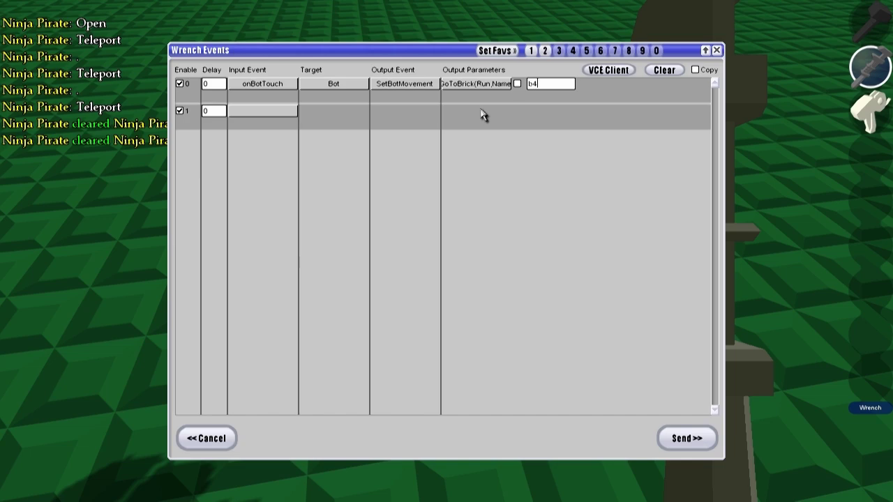
left_click(673, 449)
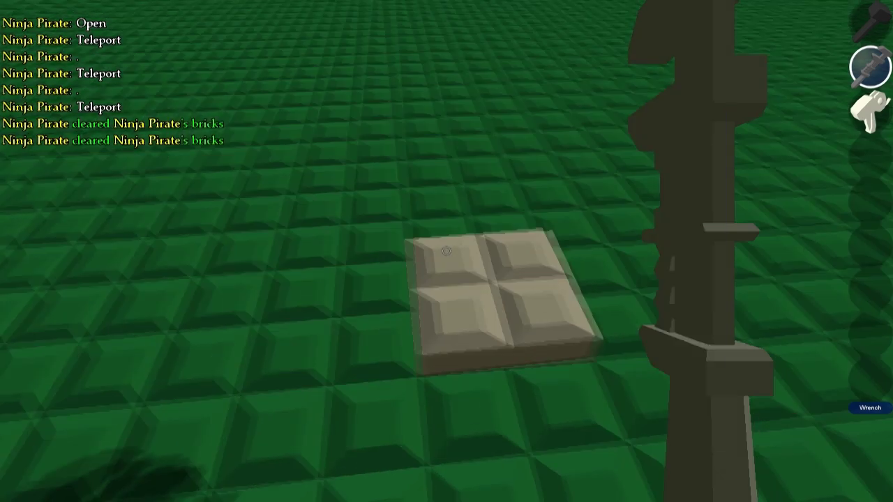
Step: Give plate b4 an onBotTouch event targeting Bot with SetBotMovement ReturnToSpawn, and send it
left_click(447, 251)
left_click(447, 356)
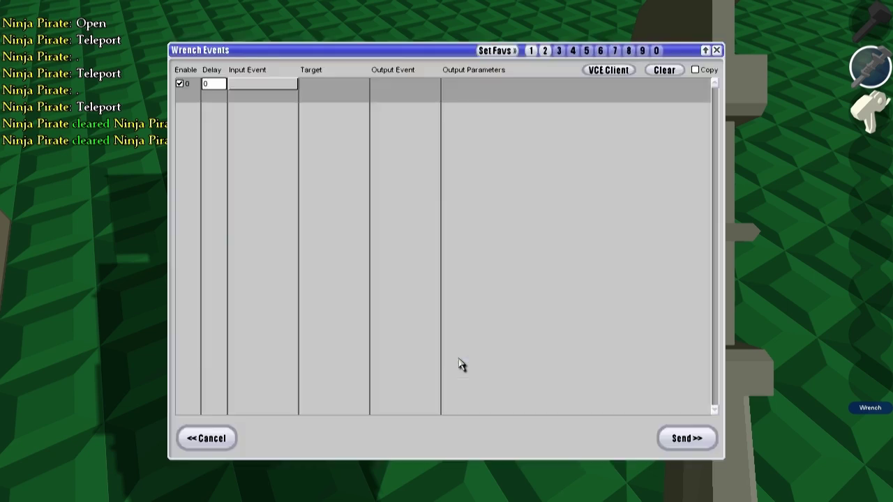
left_click(265, 83)
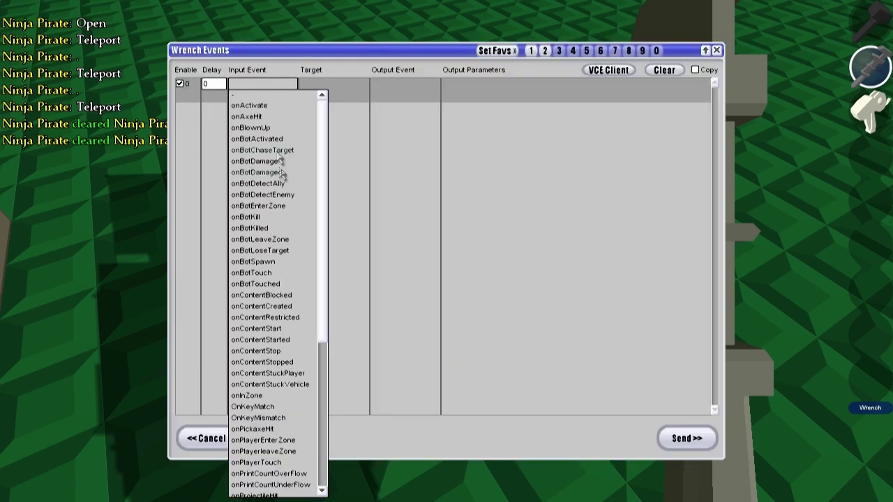
scroll(323, 349, "down", 6)
scroll(265, 342, "up", 6)
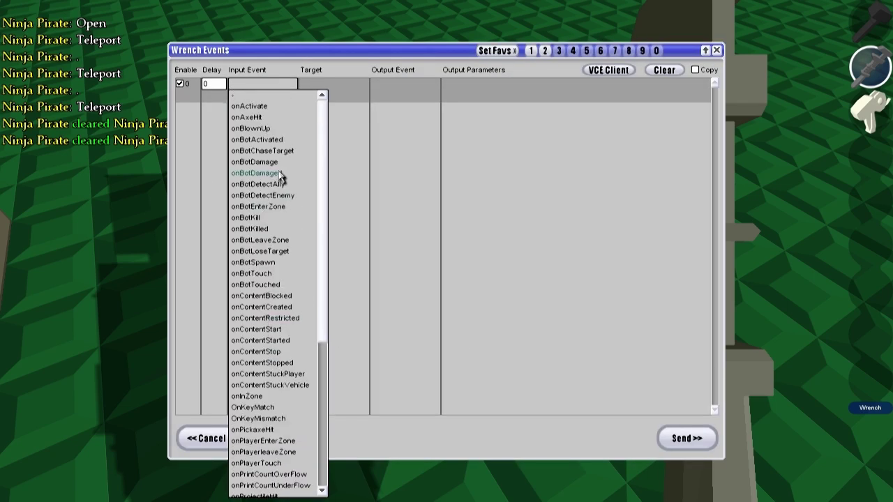
left_click(275, 274)
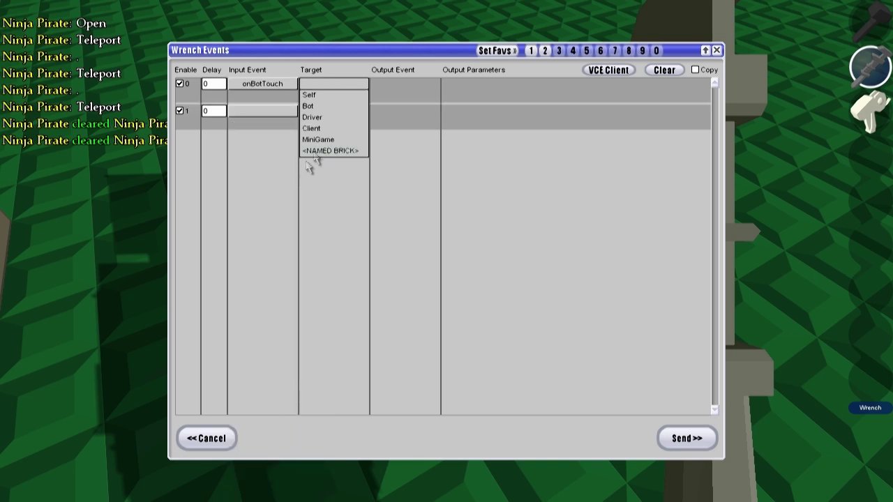
left_click(339, 107)
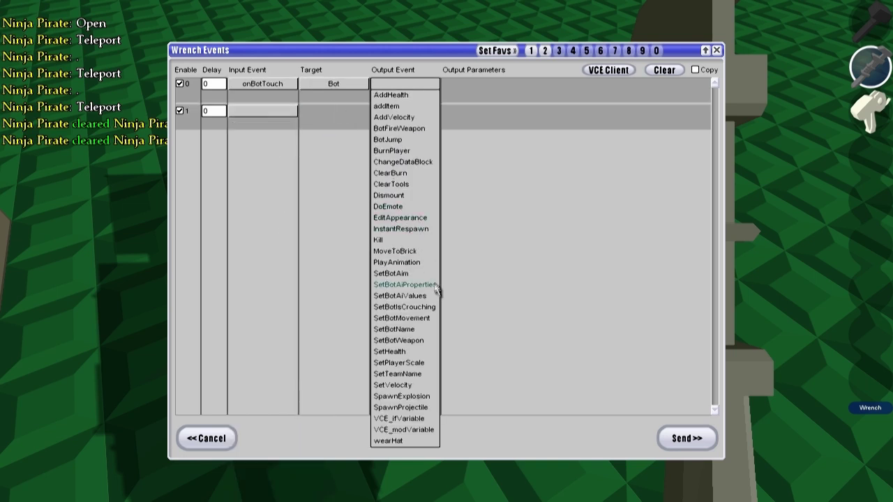
left_click(416, 318)
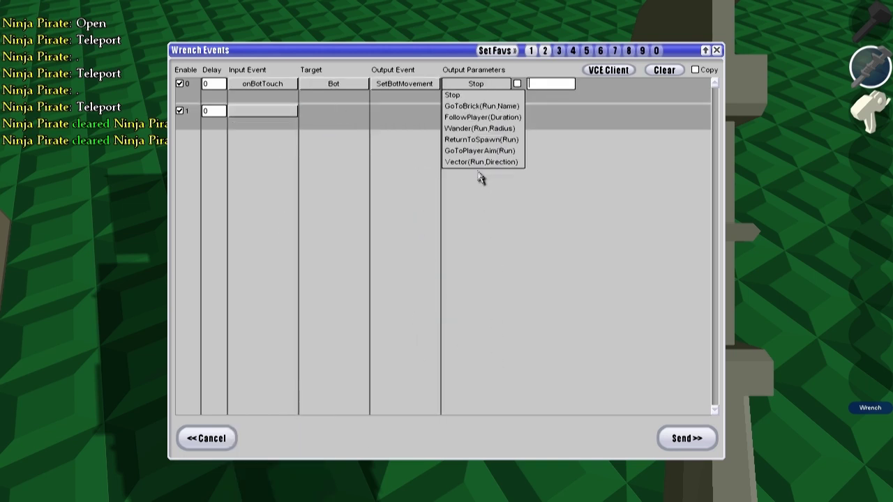
left_click(480, 140)
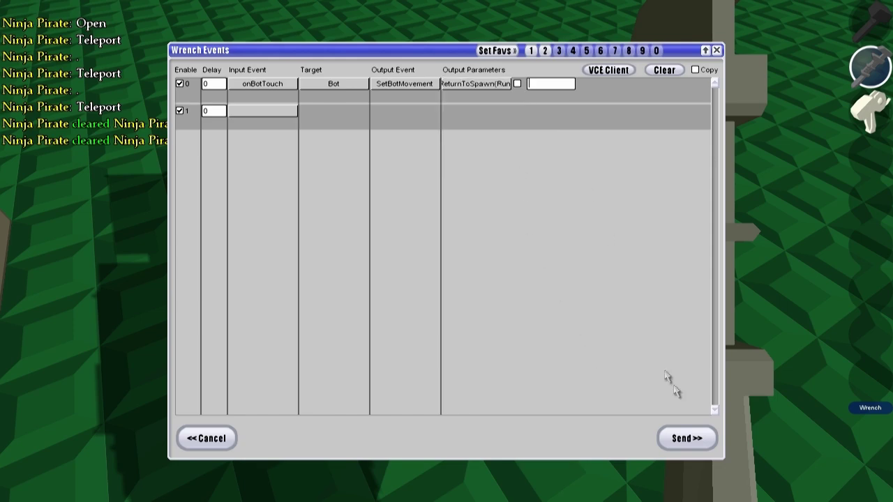
left_click(677, 445)
Step: Set the bot spawn brick's onBotActivated GoToBrick event to target b1 with Run enabled, and send it
left_click(446, 249)
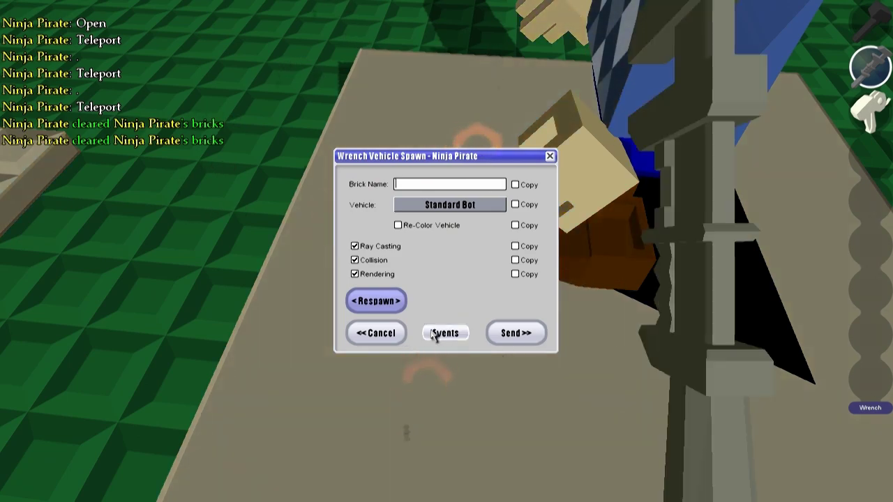
left_click(445, 333)
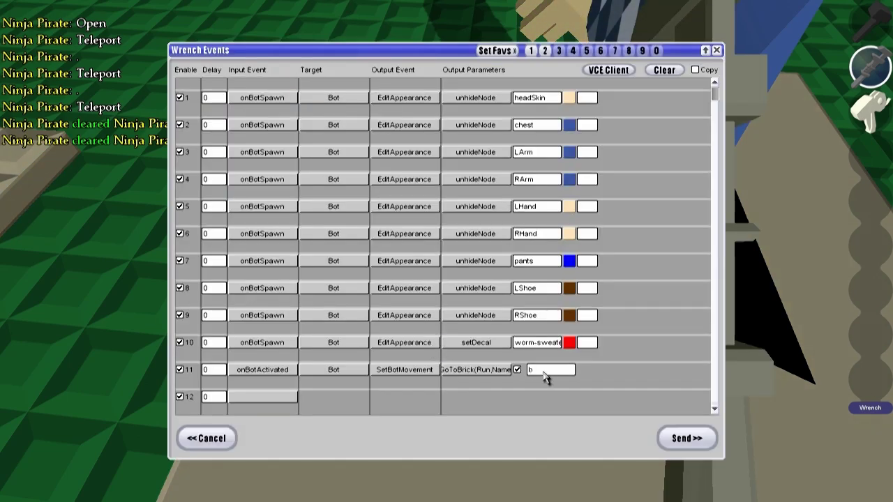
left_click(687, 438)
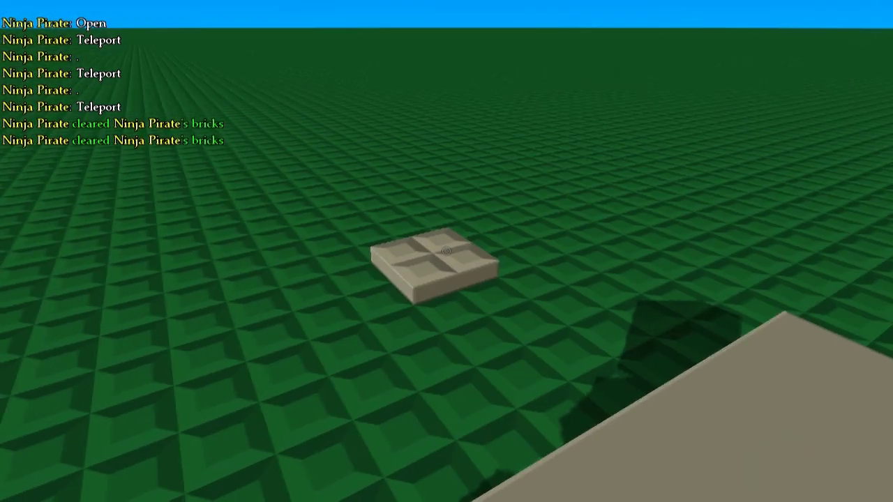
Step: Check the GoToBrick event on the bot's spawn brick, resend the event list, and look over the surrounding plates
key("s")
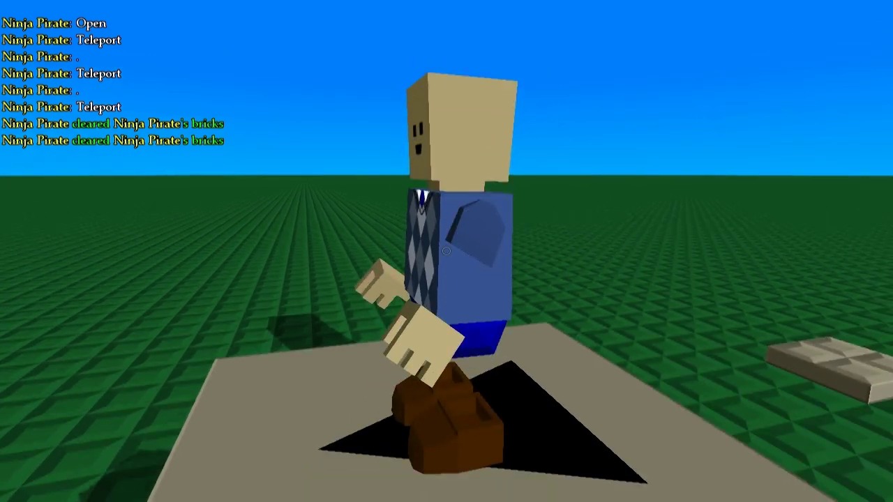
key("q")
left_click(446, 251)
left_click(446, 334)
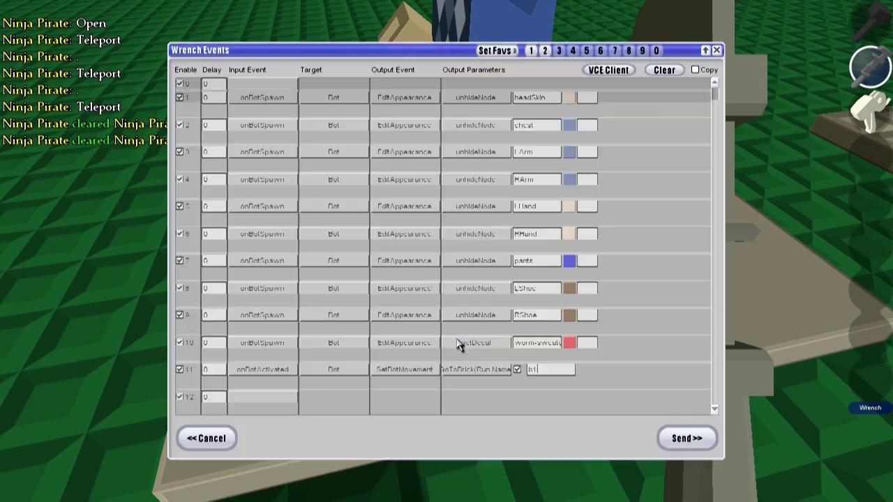
left_click(691, 439)
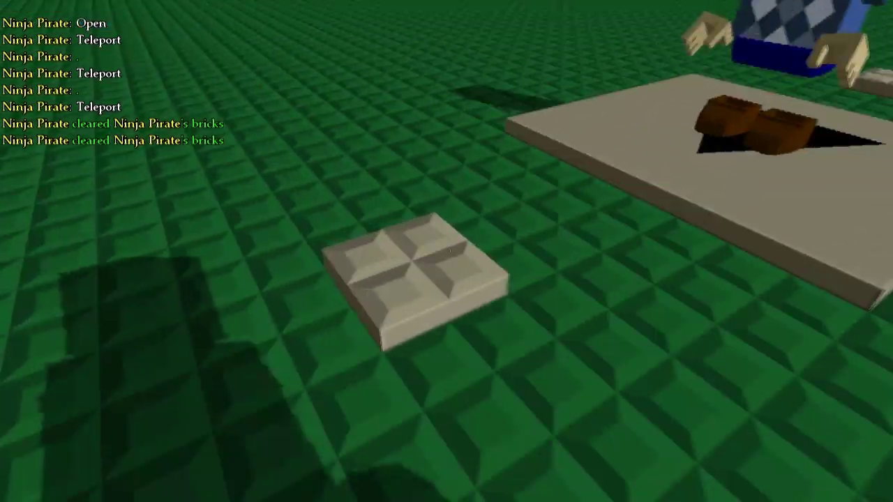
key("d")
key("w")
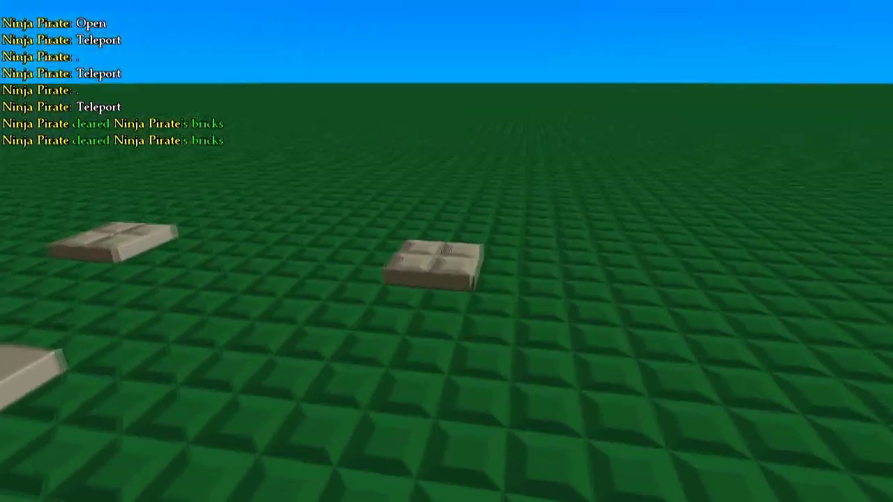
Step: Name the Standard Bot's vehicle spawn brick b2 with the wrench and send the settings
key("w")
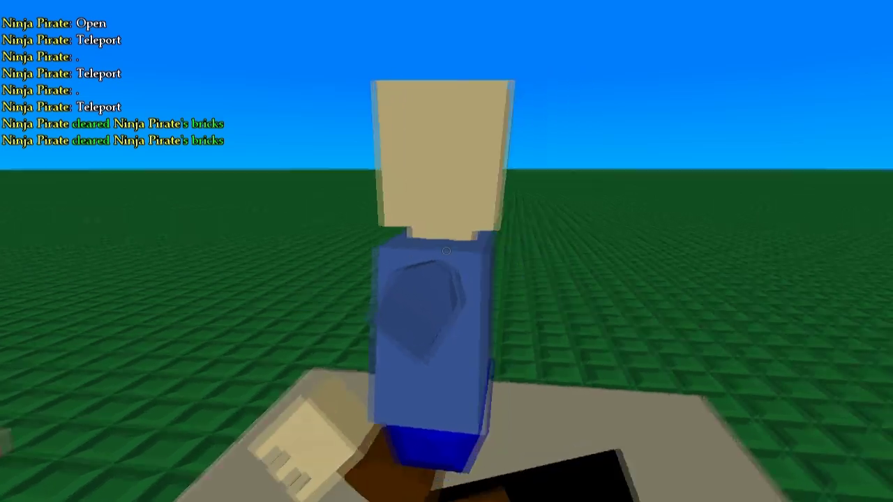
key("s")
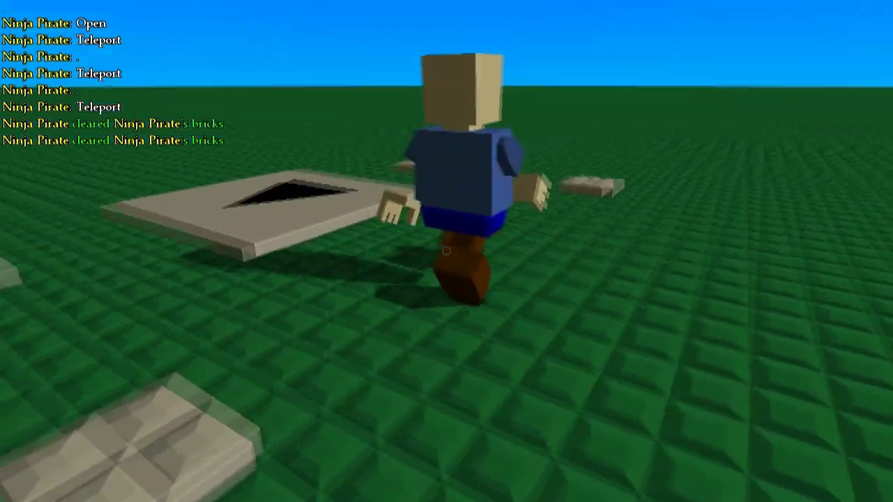
key("a")
key("s")
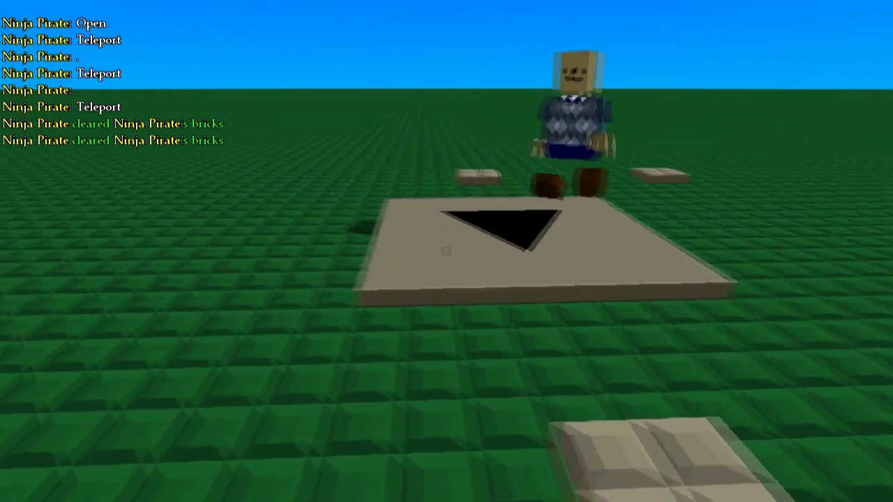
key("a")
key("w")
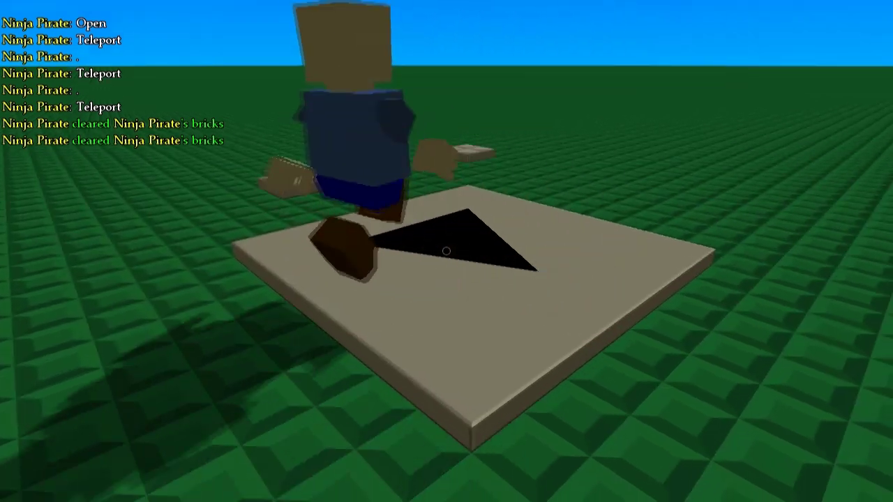
key("q")
left_click(447, 251)
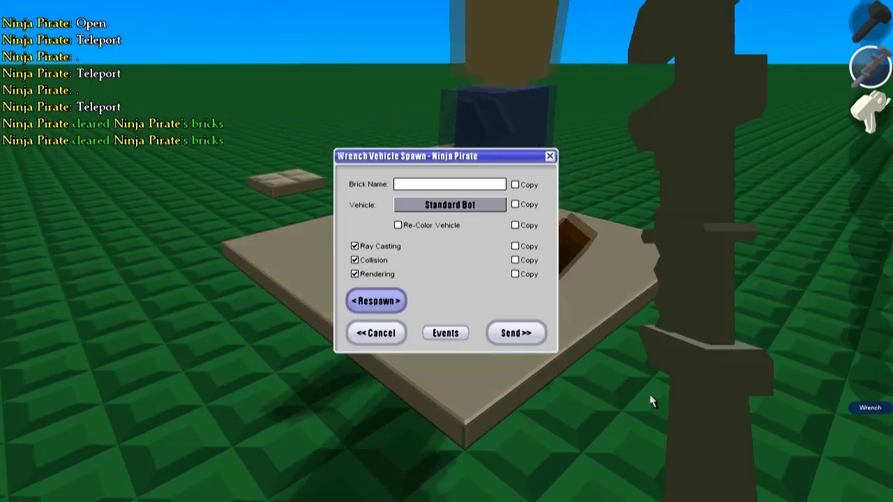
type("b2")
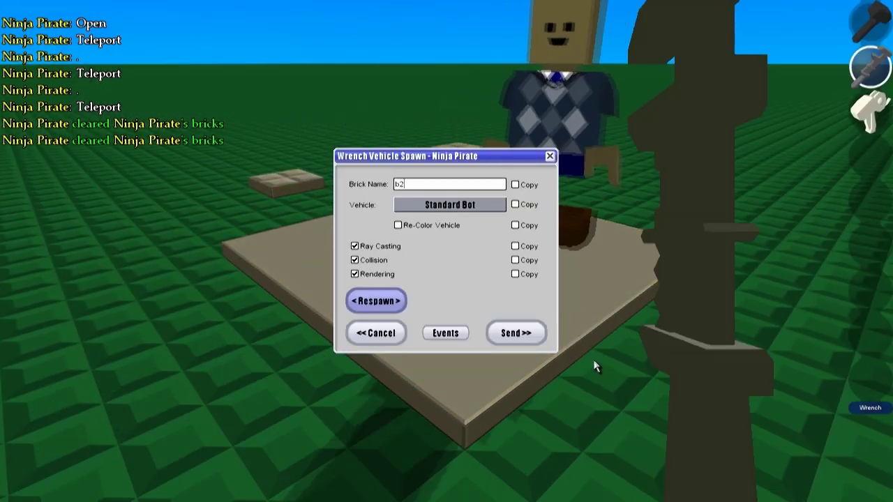
left_click(497, 332)
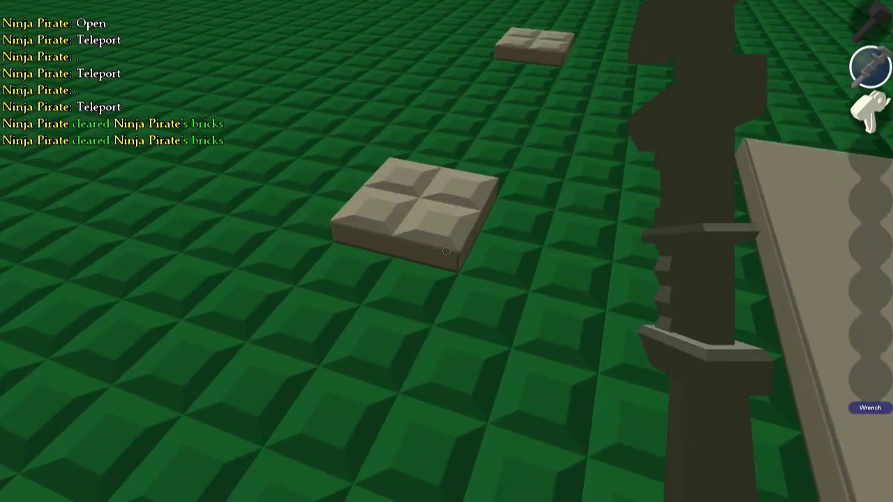
Step: Edit the target name in the onBotTouch GoToBrick event of the plate beside the spawn, send it, and resend the spawn brick's settings
left_click(447, 251)
left_click(446, 356)
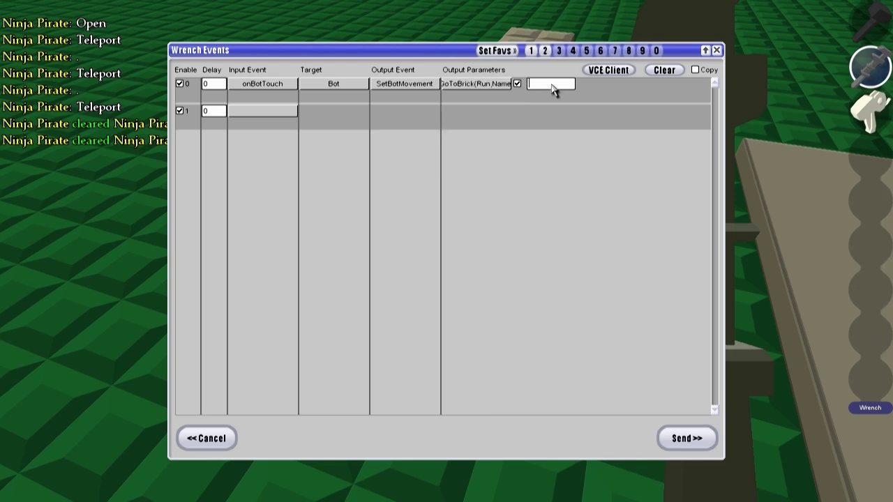
left_click(687, 438)
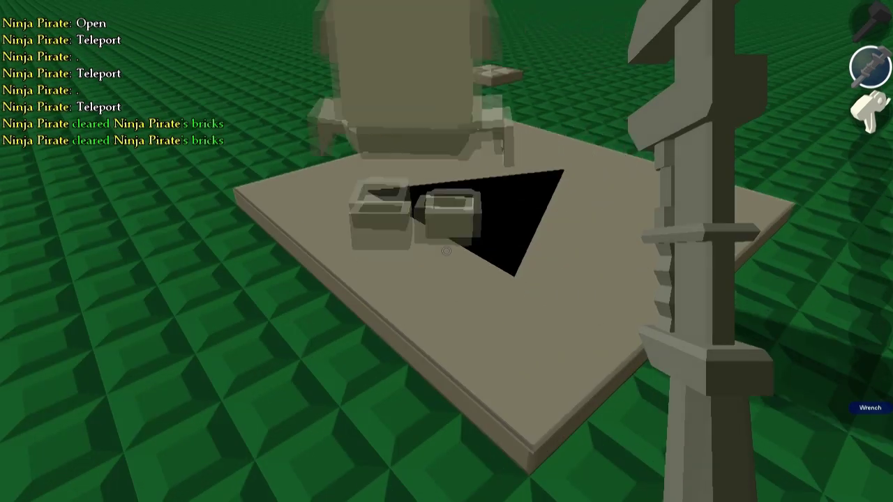
left_click(447, 251)
left_click(512, 331)
key("q")
Step: Examine the bot's movement around its spawn brick and the surrounding plates from near and far
key("s")
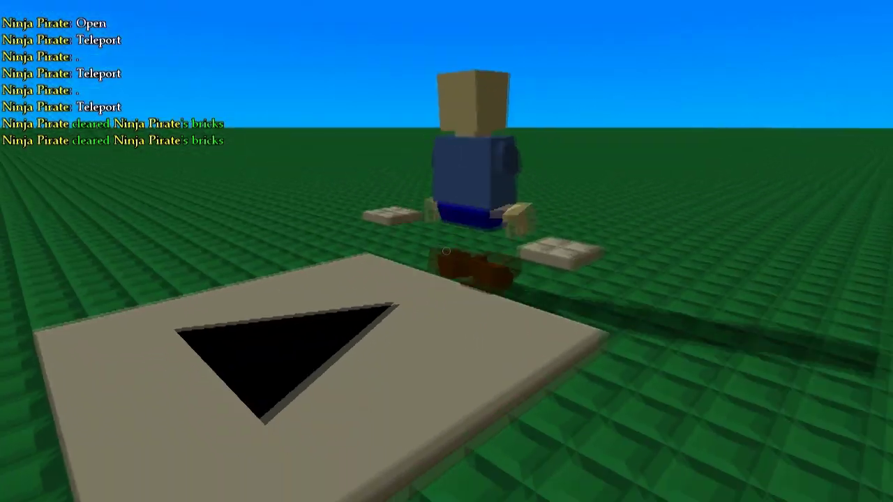
key("w")
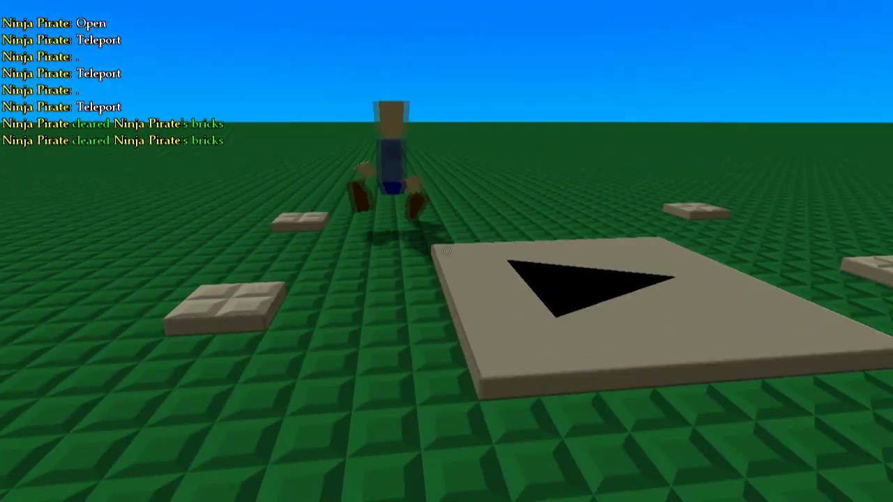
key("a")
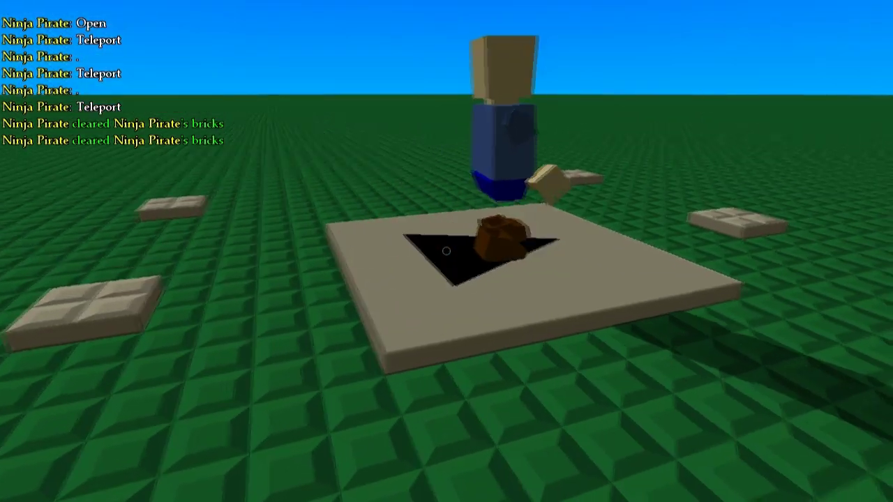
key("a")
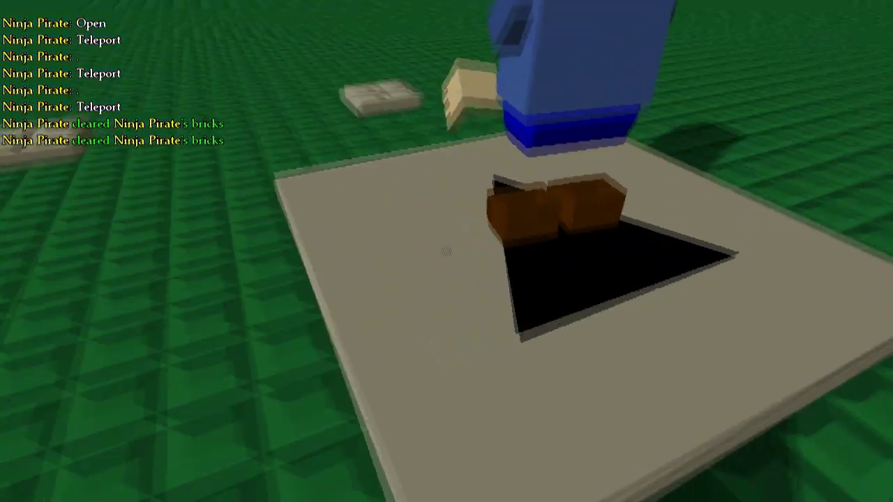
key("s")
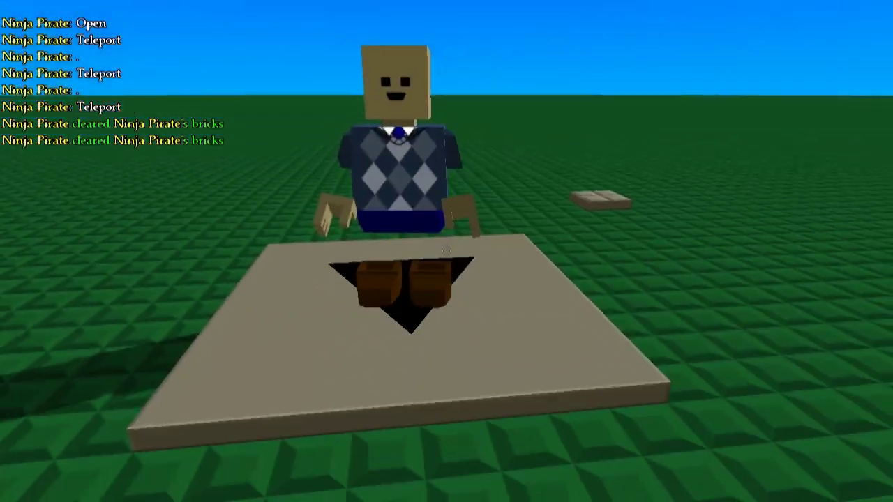
scroll(446, 252, "down", 3)
scroll(447, 251, "down", 5)
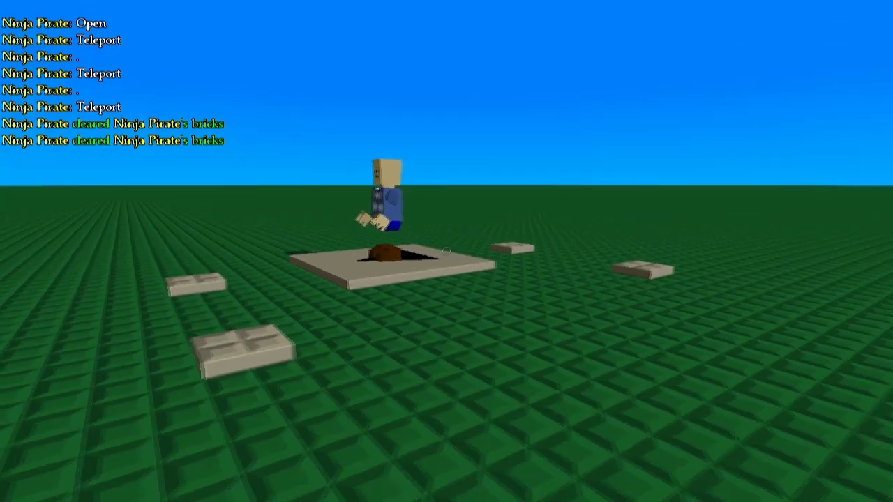
scroll(446, 251, "up", 5)
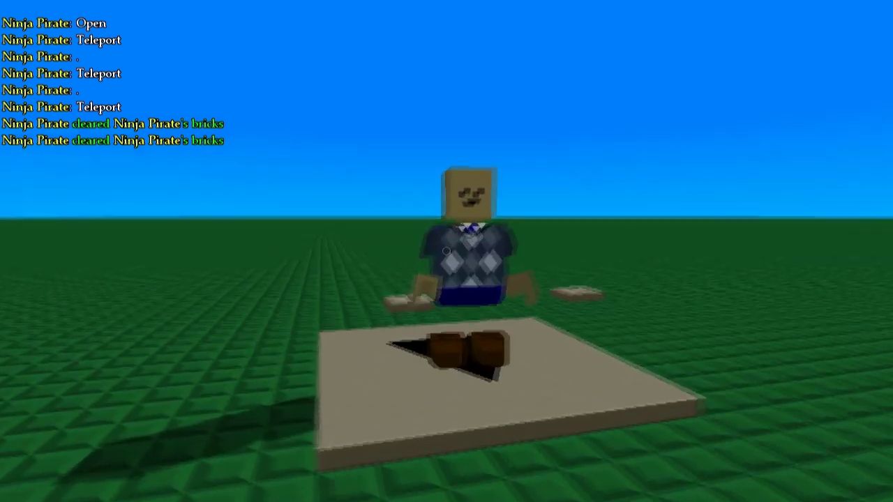
scroll(447, 252, "up", 4)
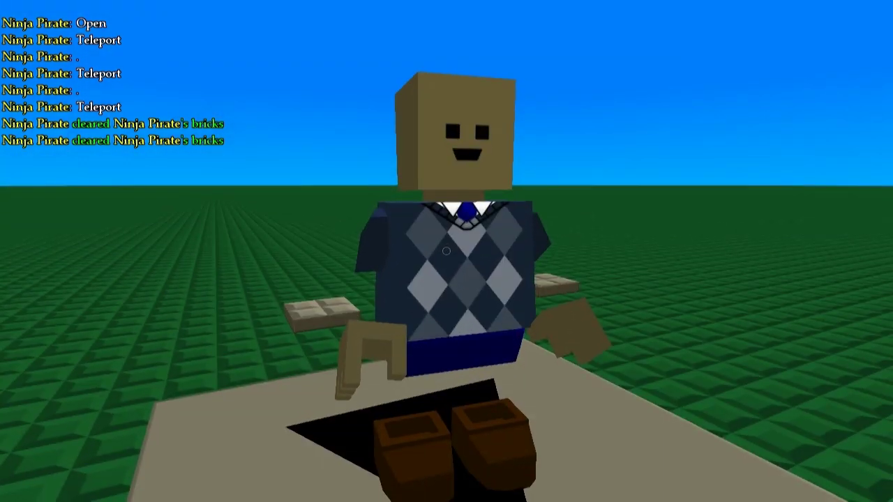
scroll(446, 251, "down", 6)
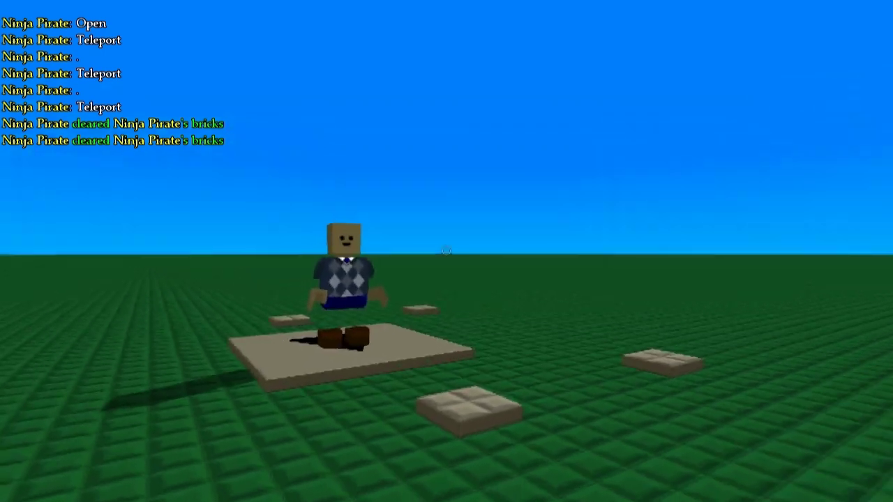